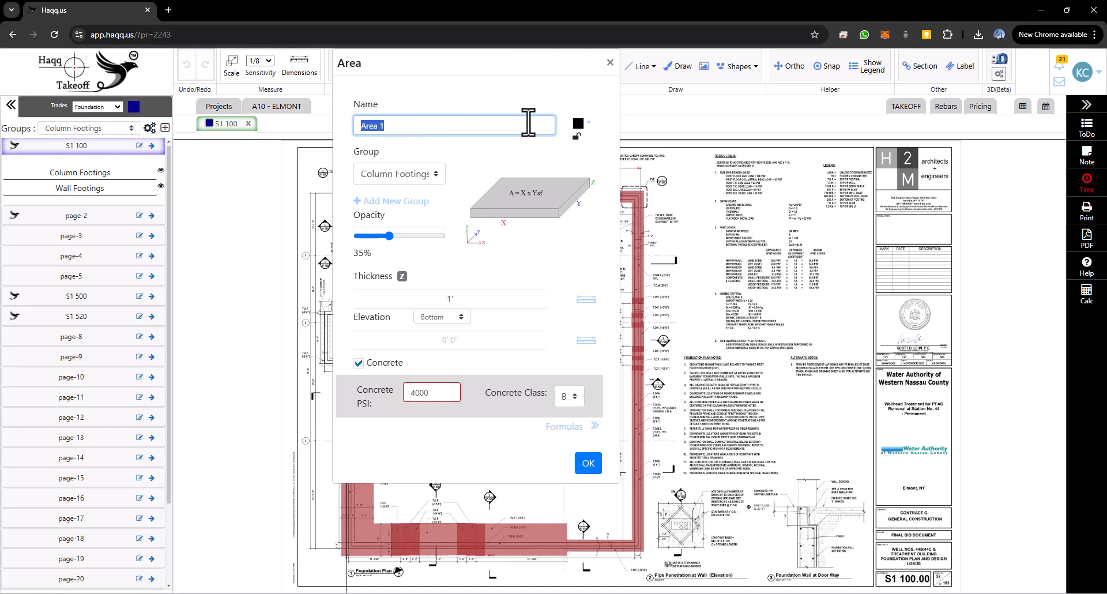
Create a default area takeoff named Area 1, 1' thick, in the Column Footings group, and expand that group's list
click(579, 124)
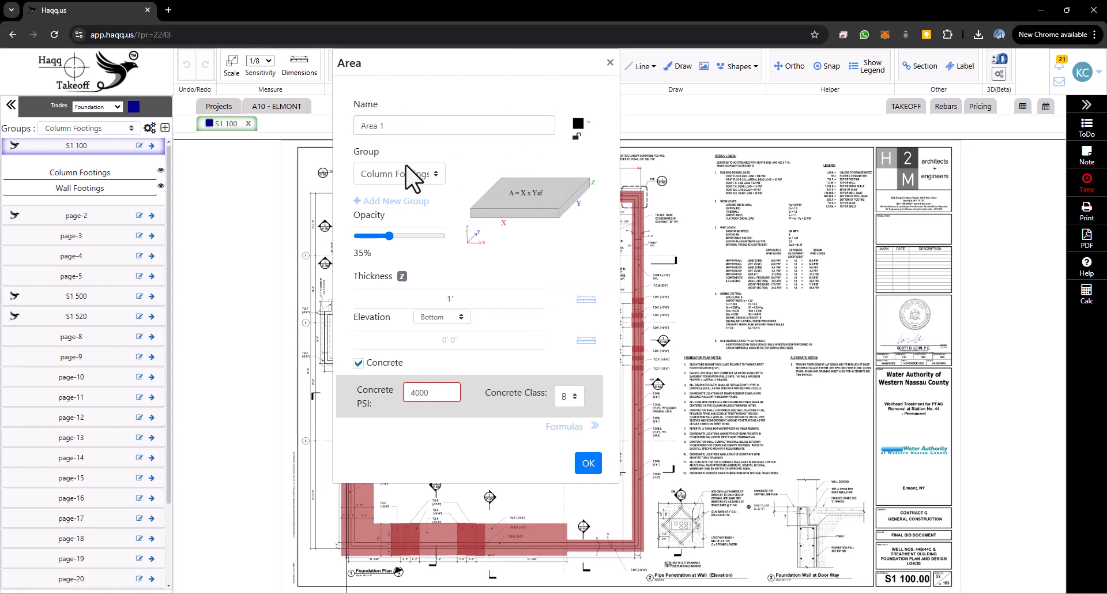
click(419, 172)
click(477, 174)
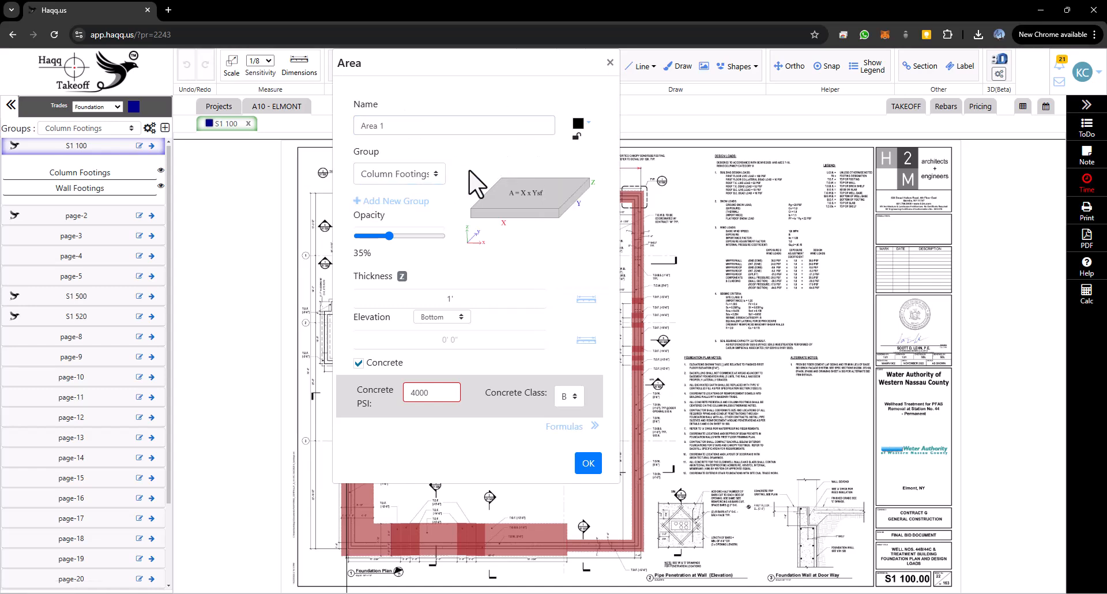
click(461, 300)
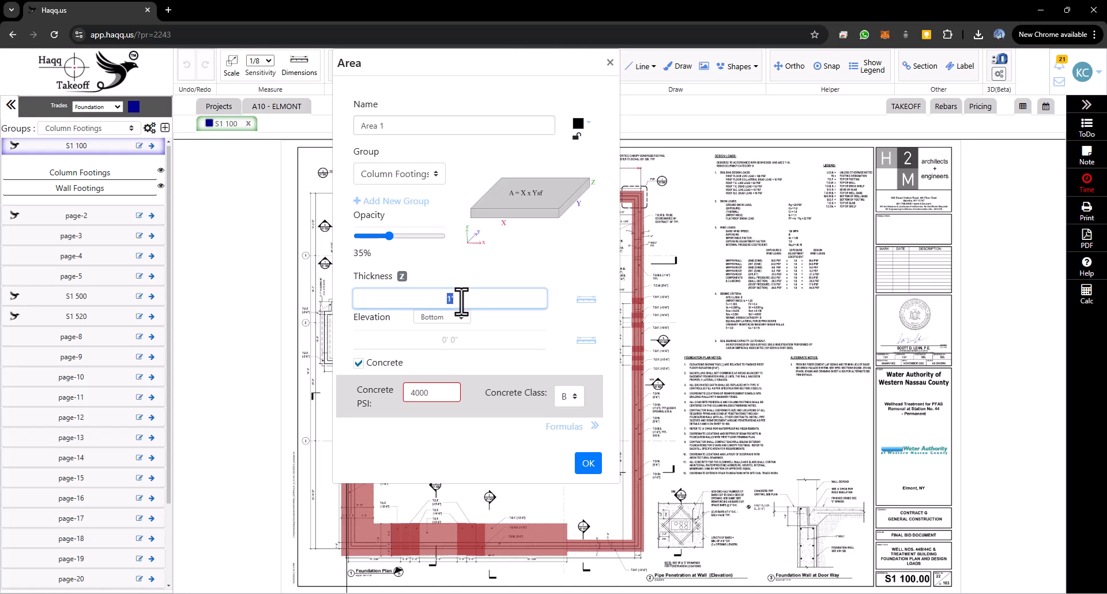
click(589, 466)
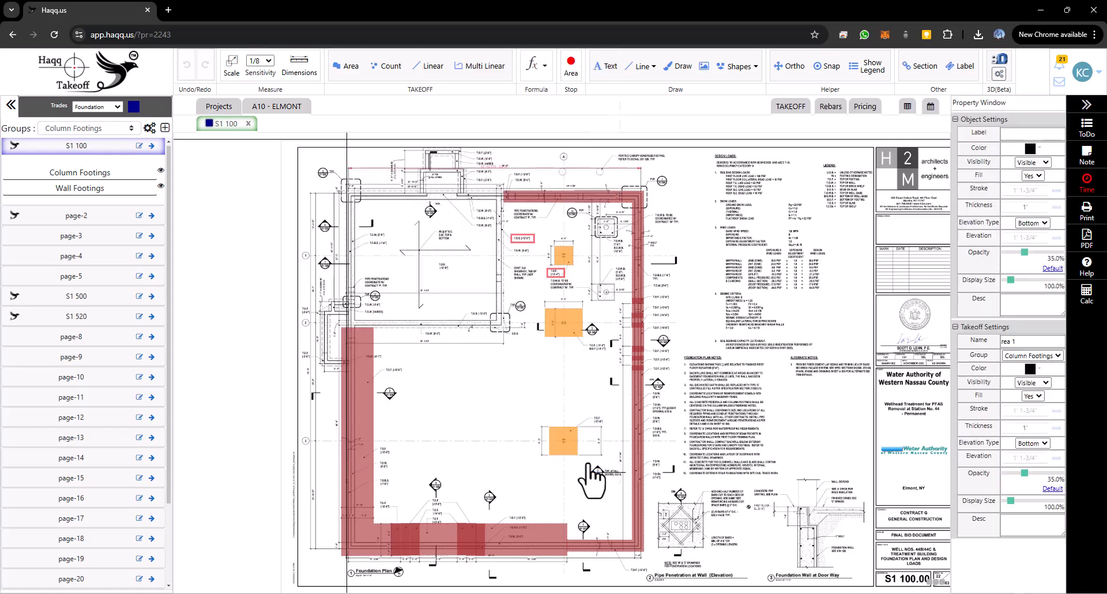
click(65, 172)
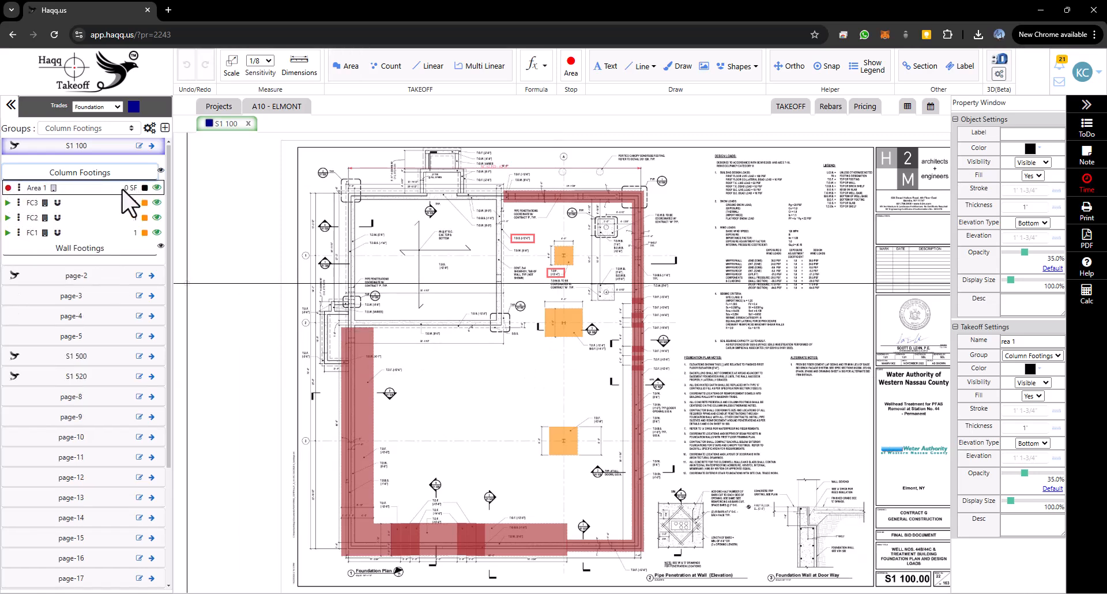
Draw an area of about 304 SF with straight and curved edges in the open middle of the foundation plan
click(434, 370)
key(F8)
click(506, 370)
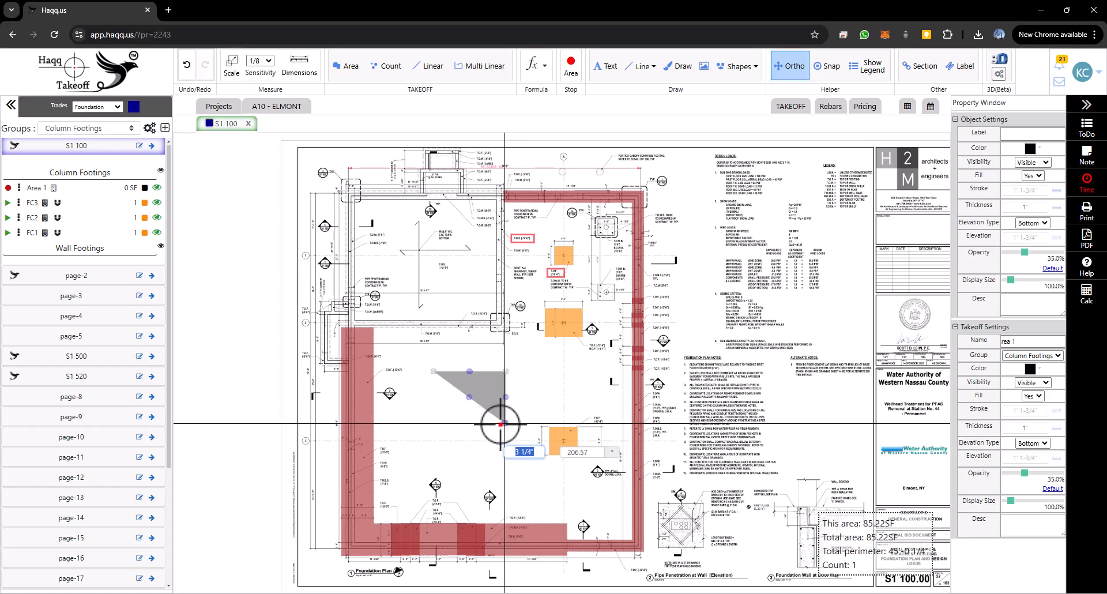
click(433, 423)
key(F8)
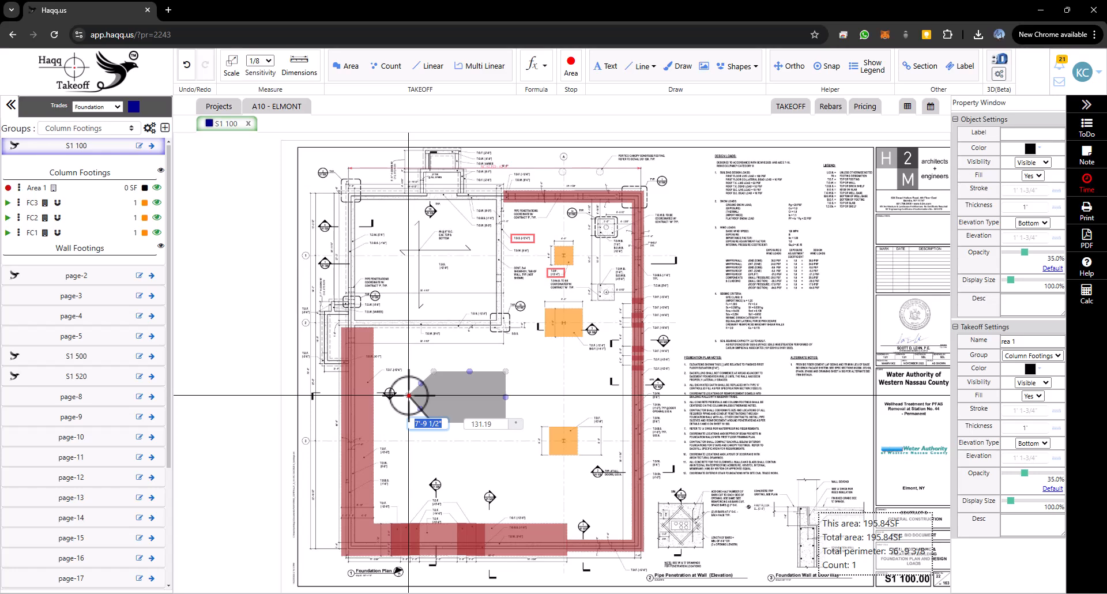
click(409, 396)
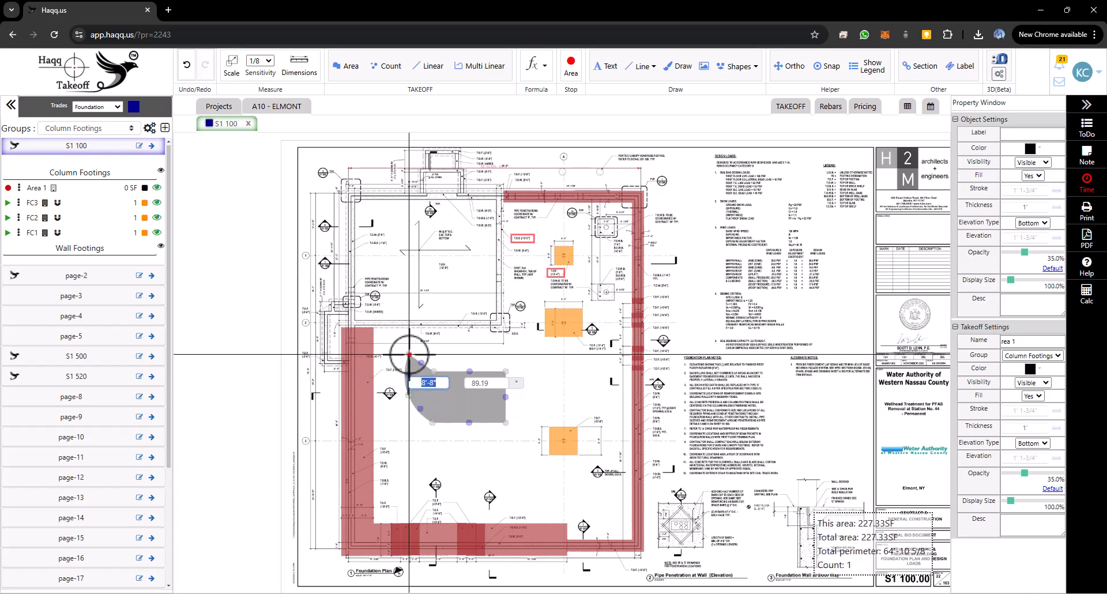
click(431, 333)
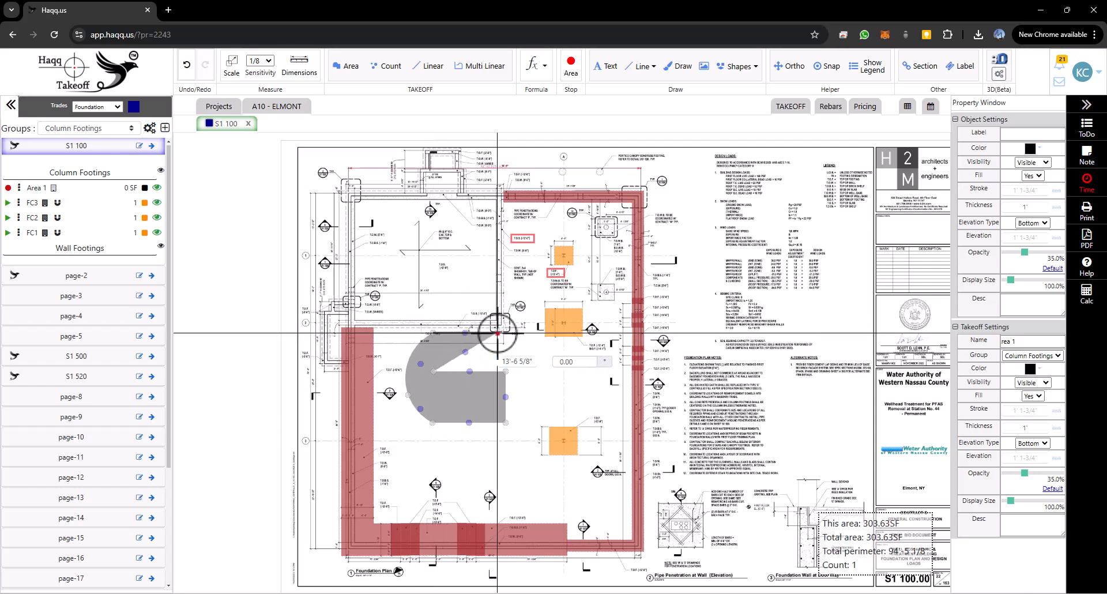
click(570, 61)
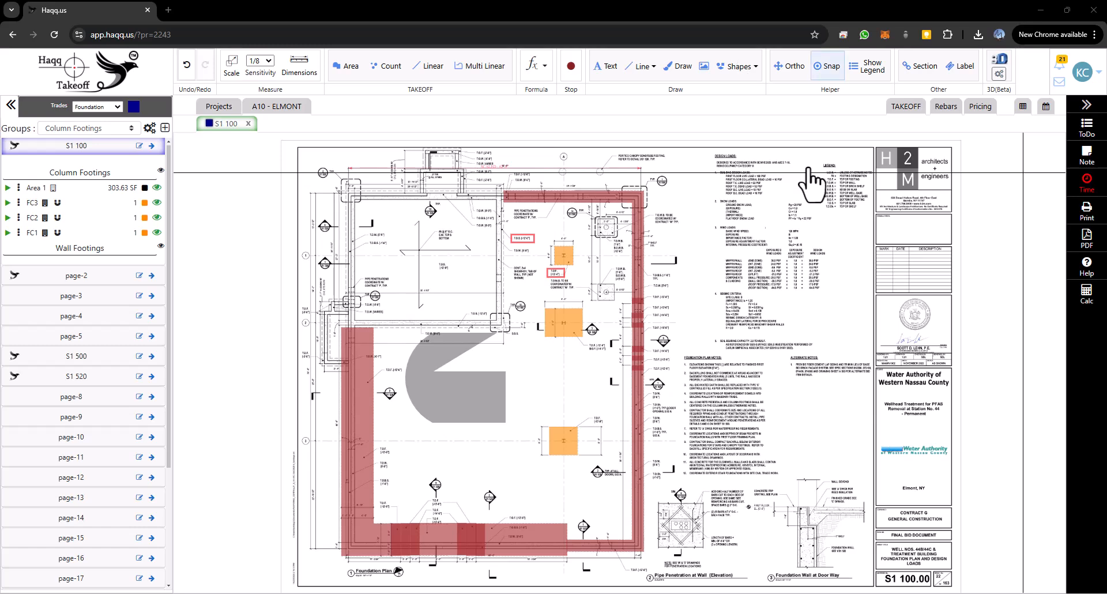
Subtract a four-sided opening about 8' by 6' from the lower part of Area 1
mouse_move(458, 381)
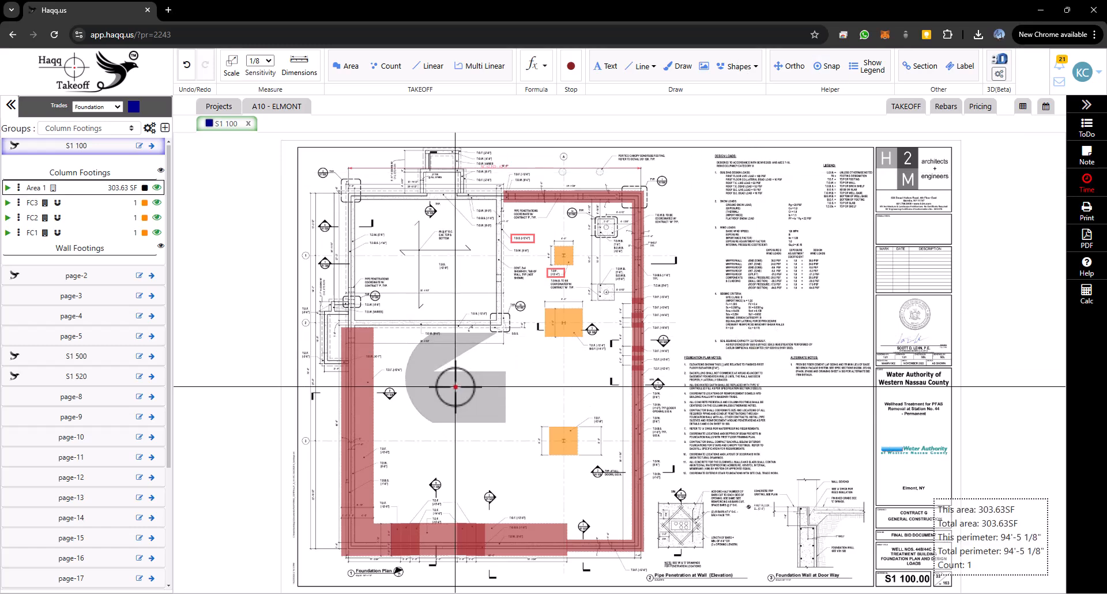
right_click(458, 395)
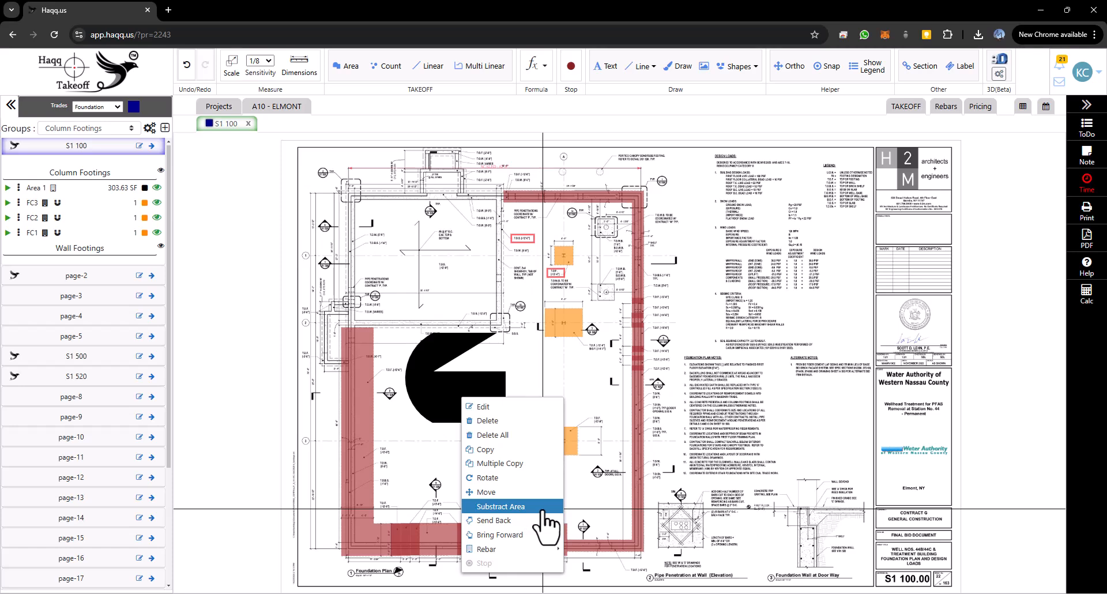
click(499, 508)
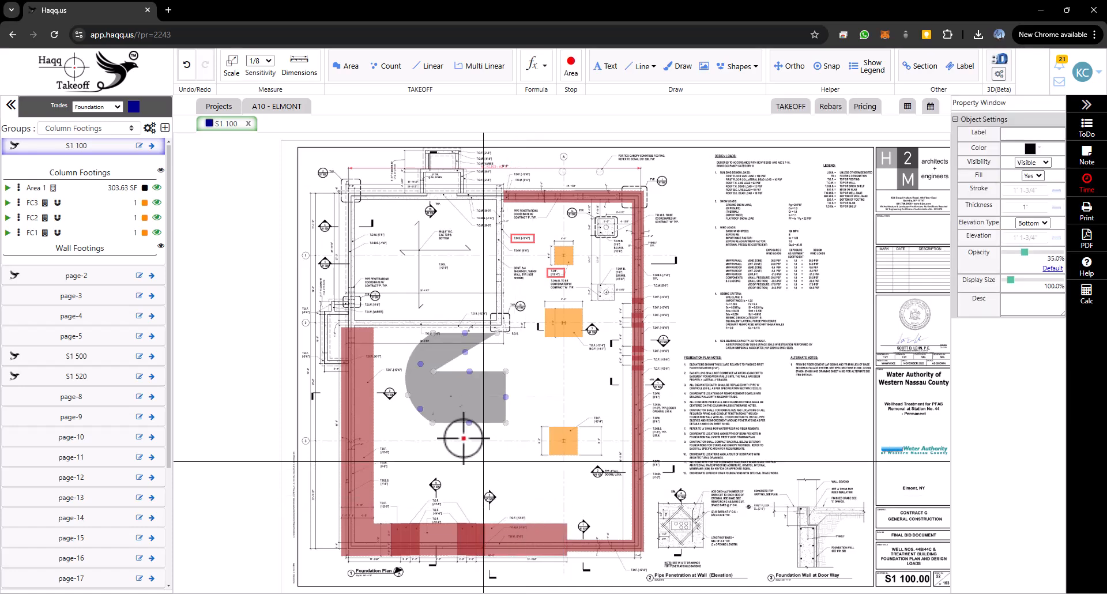
scroll(492, 473, up, 5)
click(439, 348)
click(518, 347)
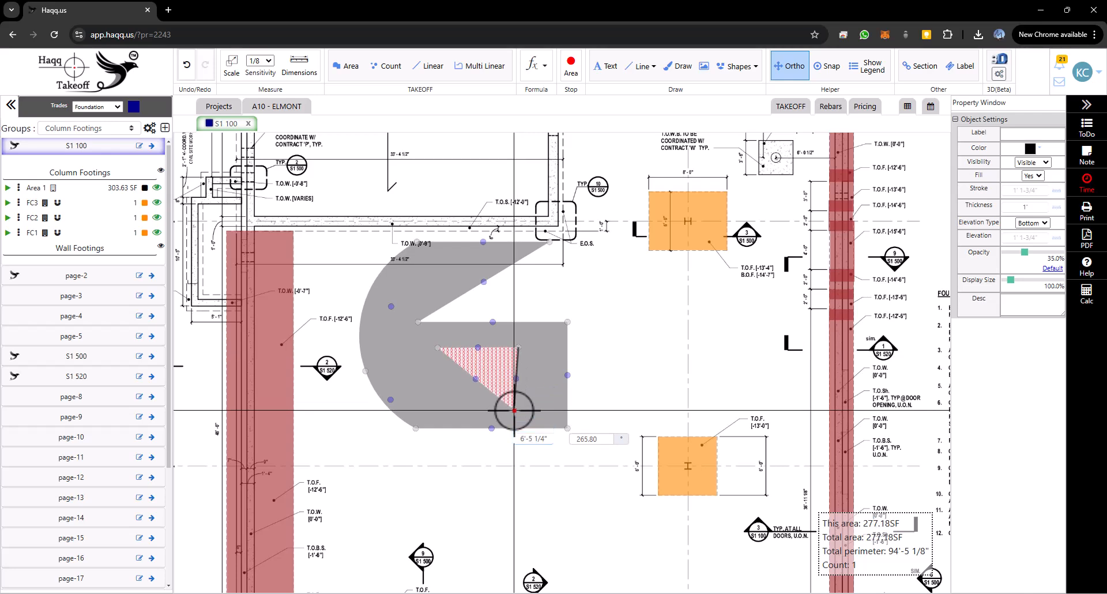
click(514, 411)
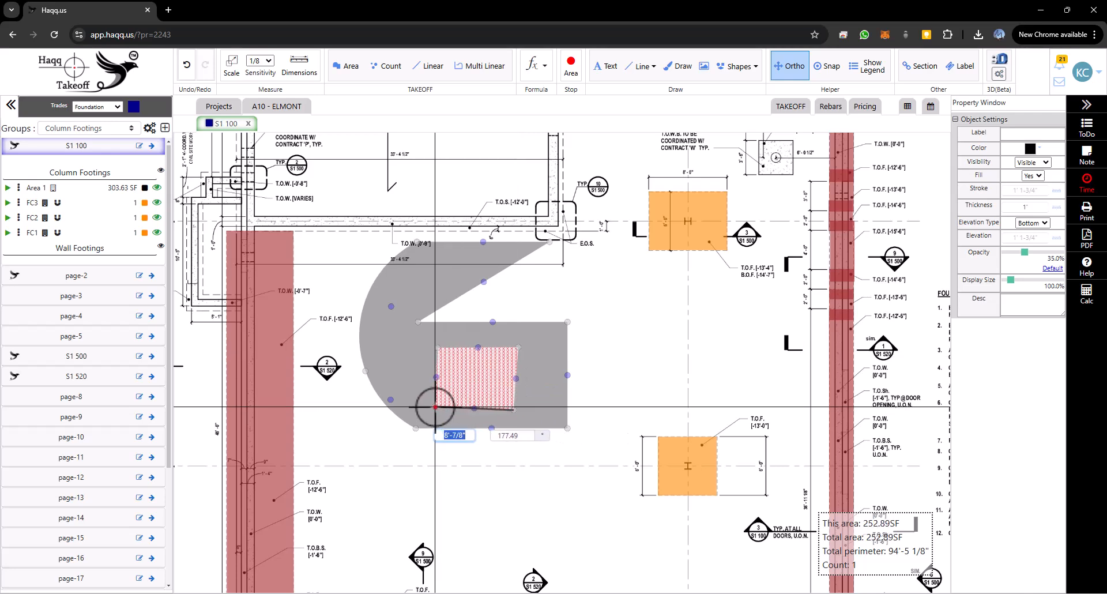
key(F8)
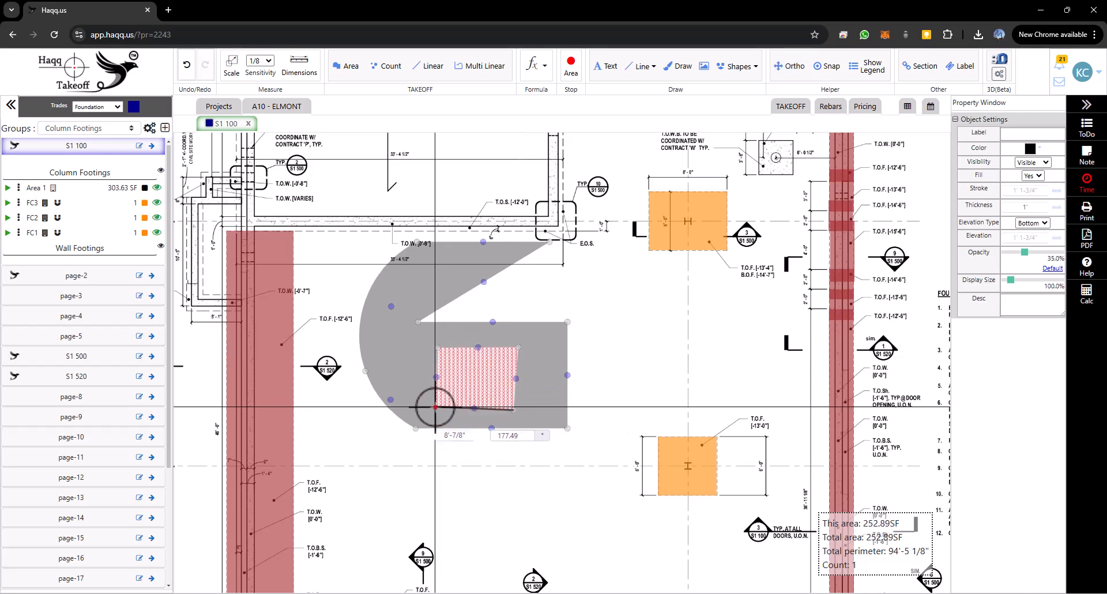
double_click(435, 407)
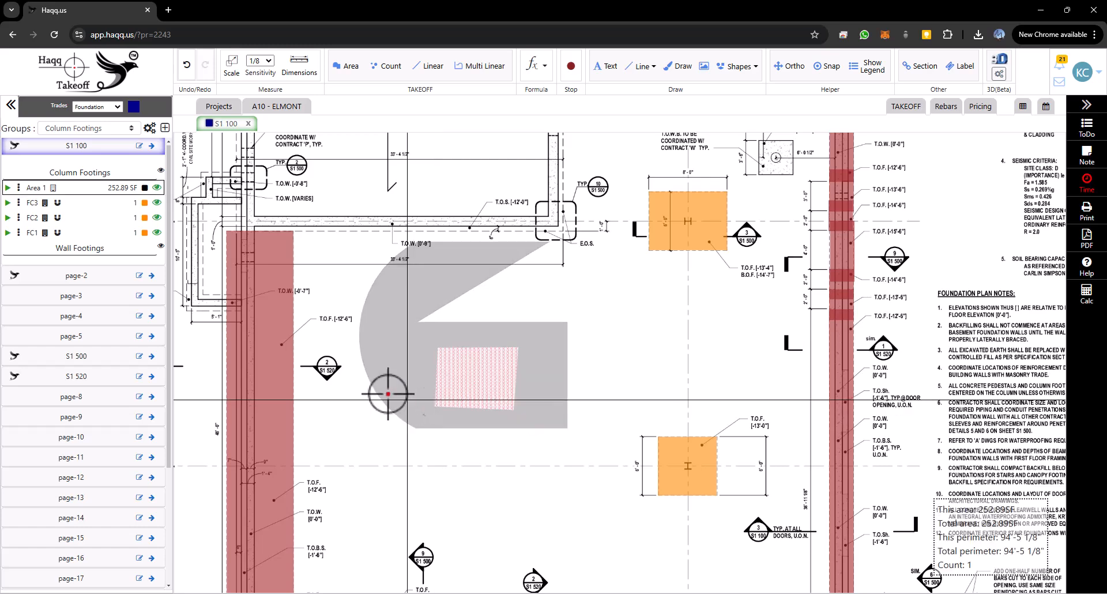
Edit Area 1 by moving its two right corners outward and stretching the opening's lower-right corner to the right
right_click(415, 348)
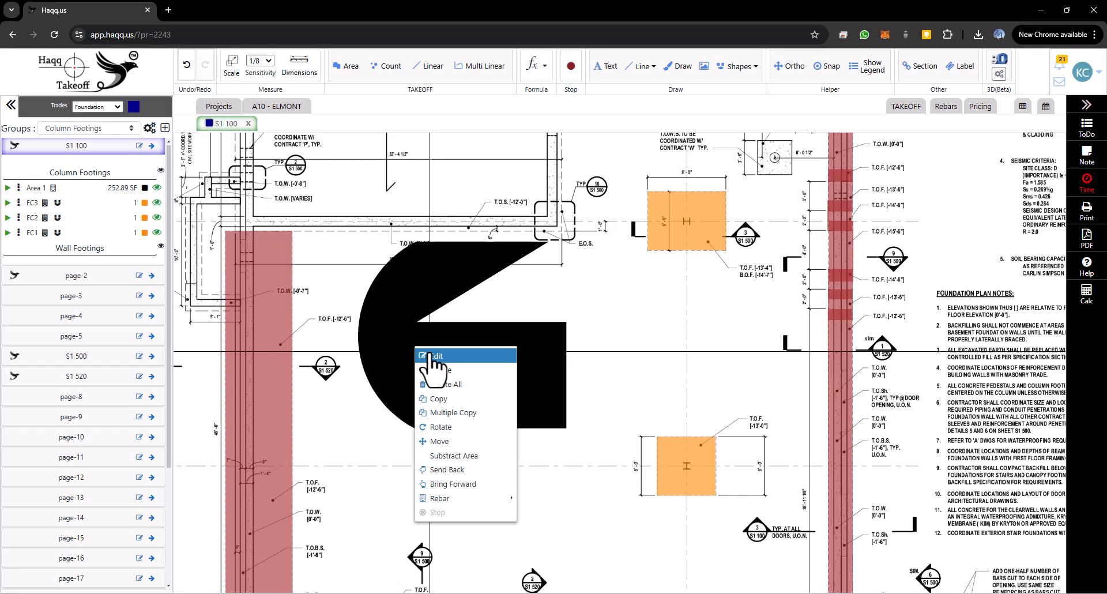
click(430, 355)
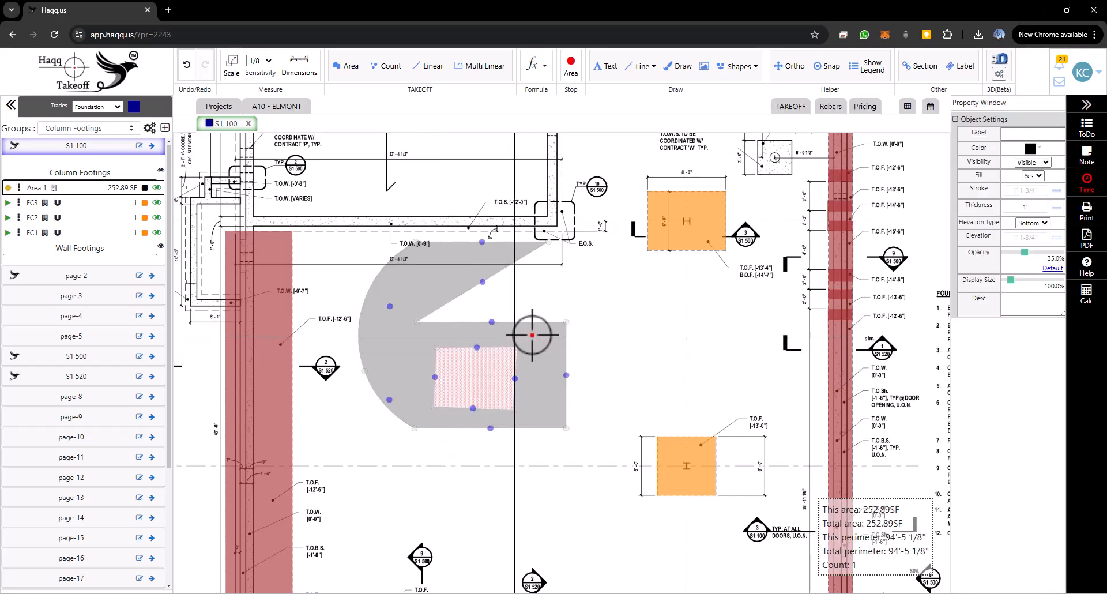
click(625, 302)
click(566, 428)
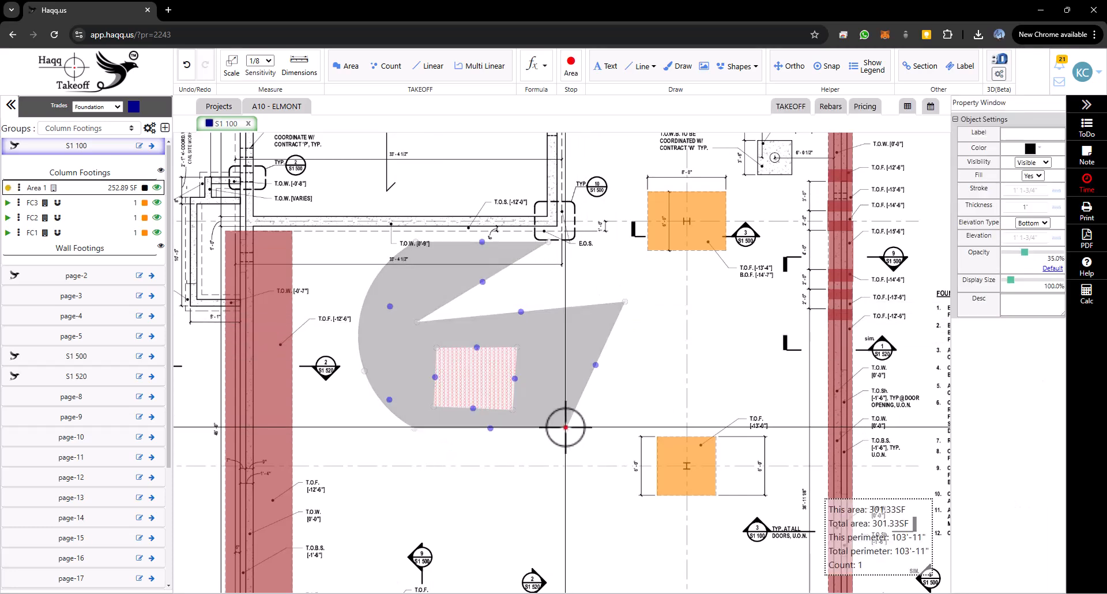
click(576, 465)
click(514, 409)
click(550, 401)
key(Escape)
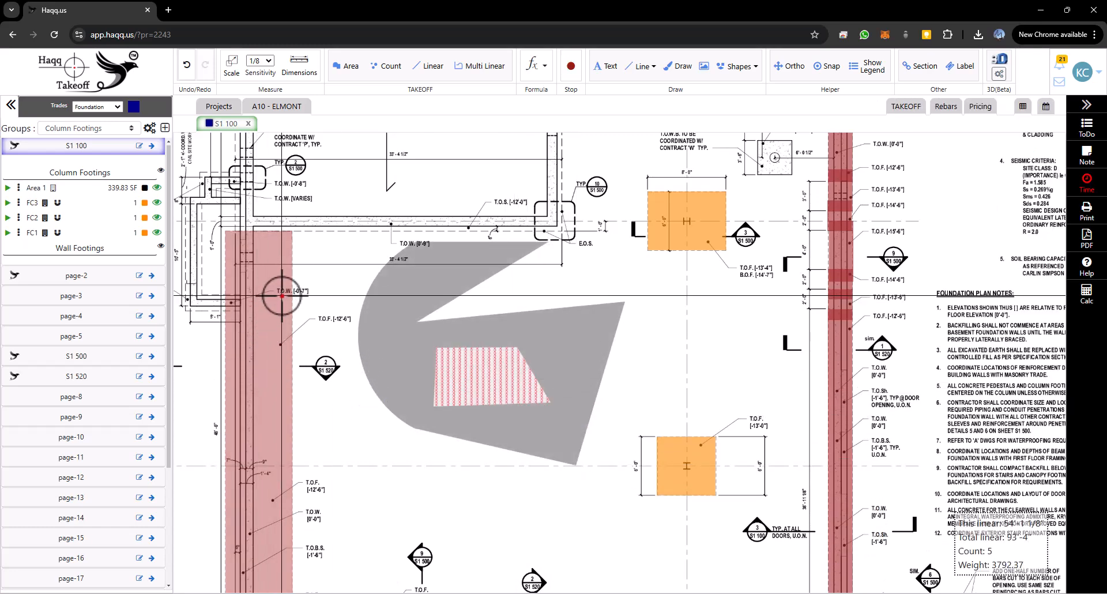
Remove the Area 1 takeoff from the Column Footings group
click(47, 186)
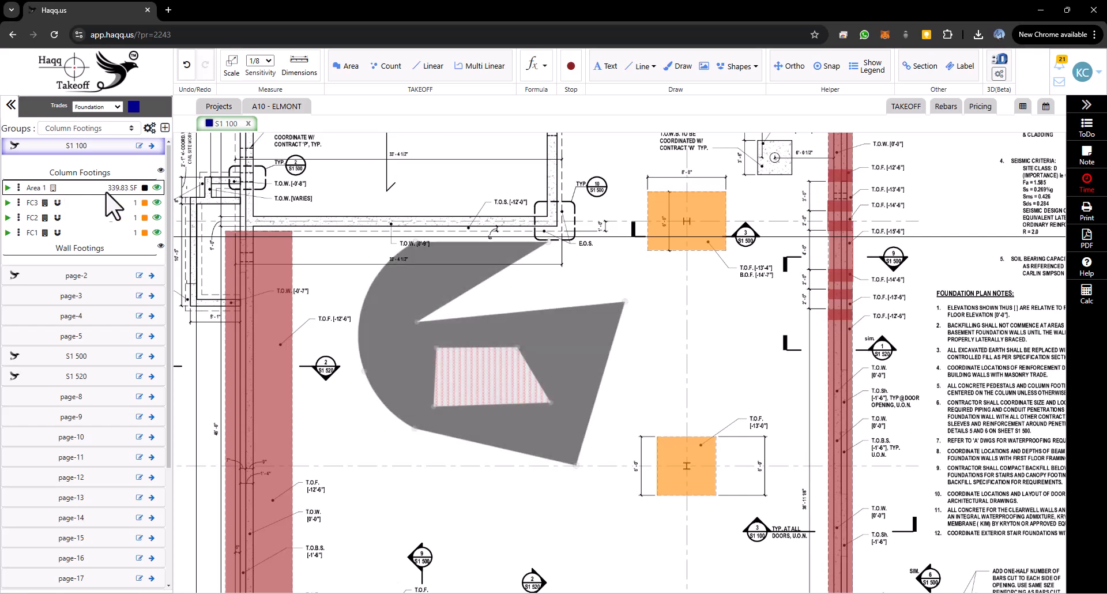
click(17, 192)
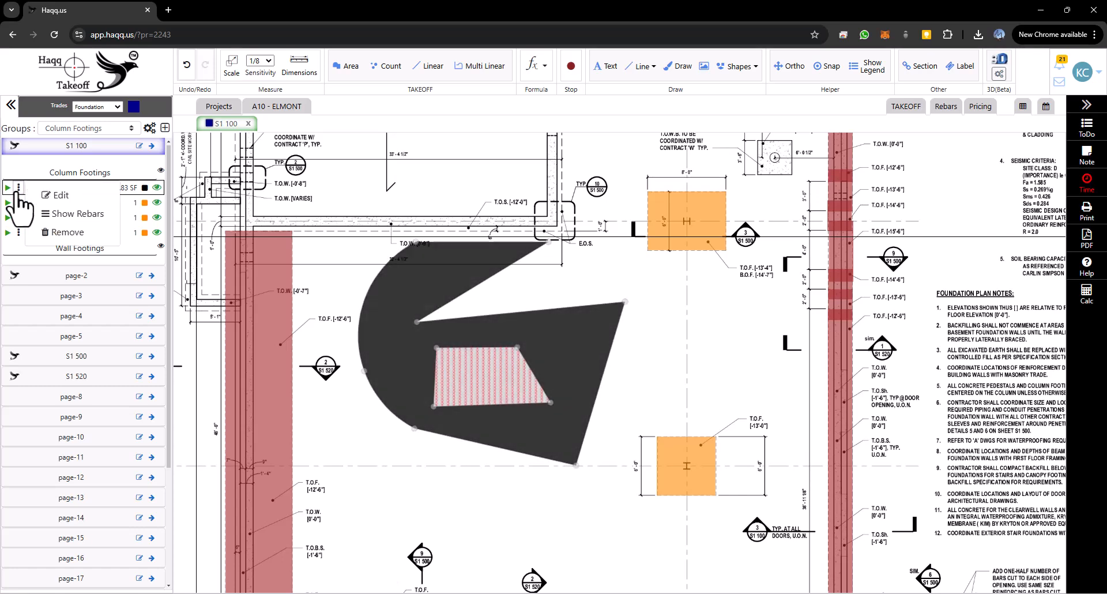
click(63, 232)
click(611, 184)
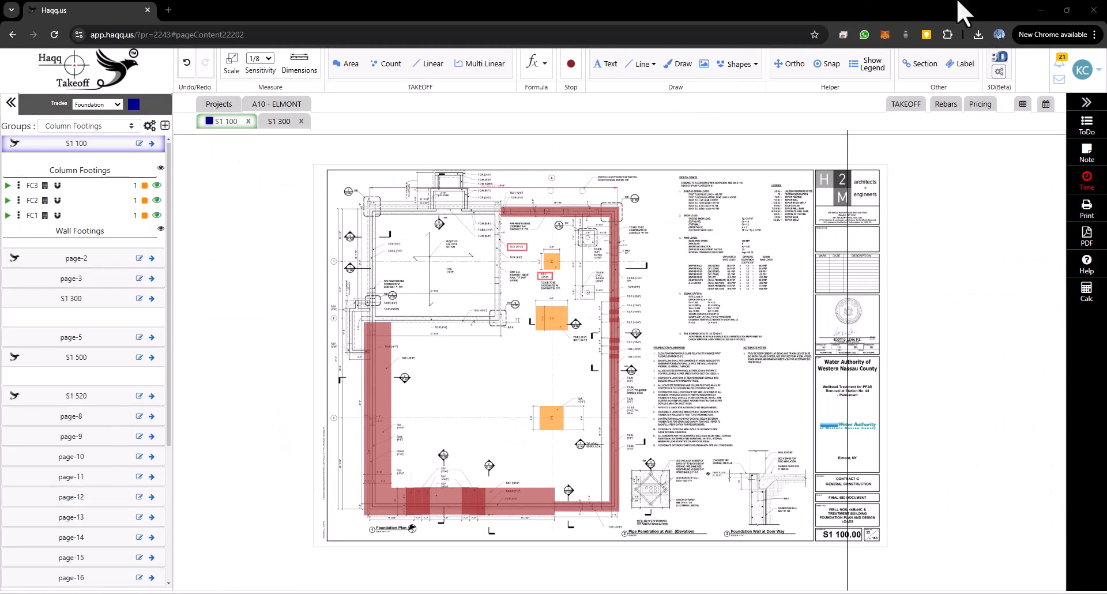
Open sheet S1 100 in the 3D view and examine the wall and column footings from an angle
click(996, 61)
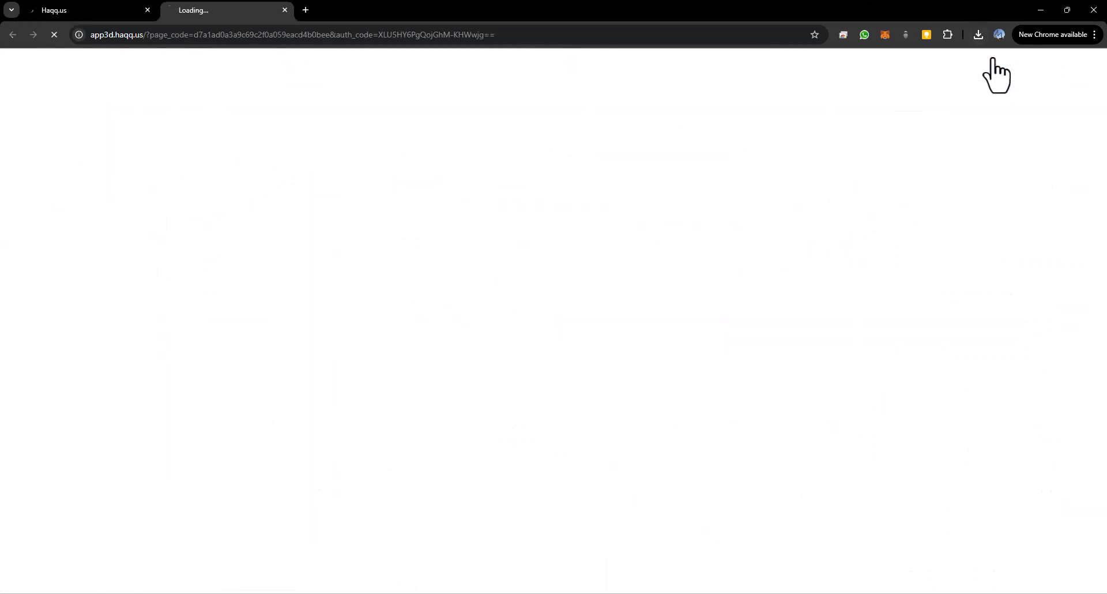
scroll(533, 269, down, 5)
drag(524, 377, 524, 339)
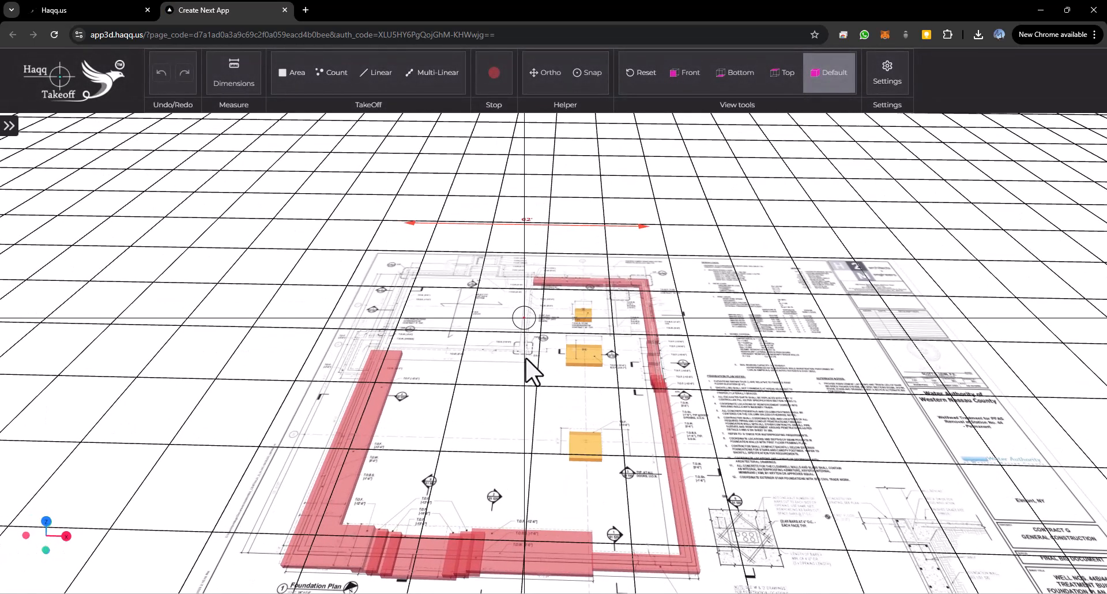
scroll(526, 348, down, 2)
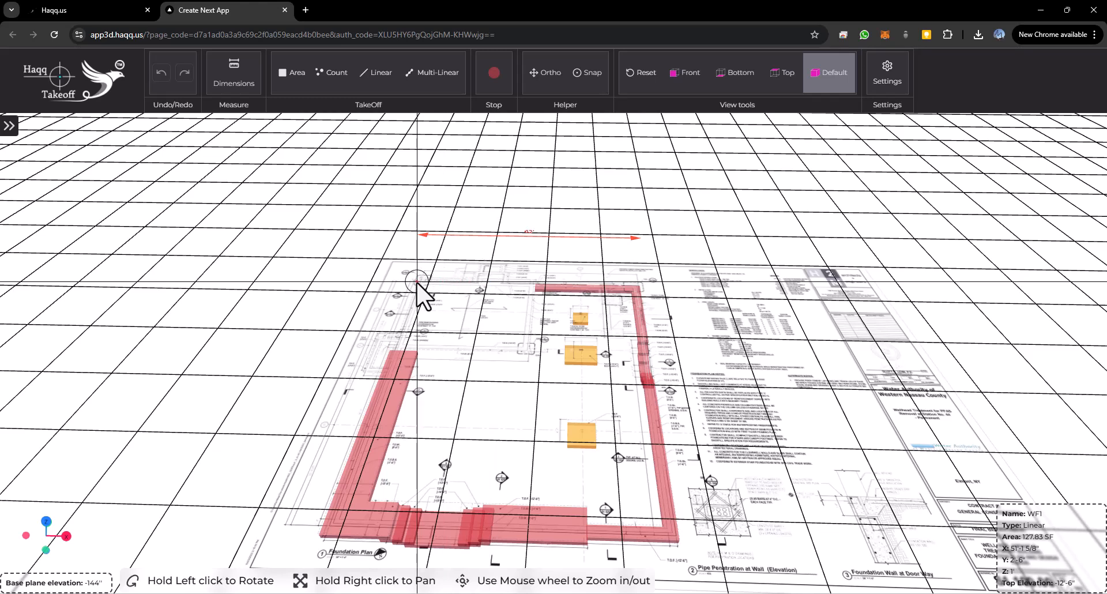
Return to the 2D takeoff and examine the slab and its reinforcement in the Building Section on sheet S1 300
click(67, 11)
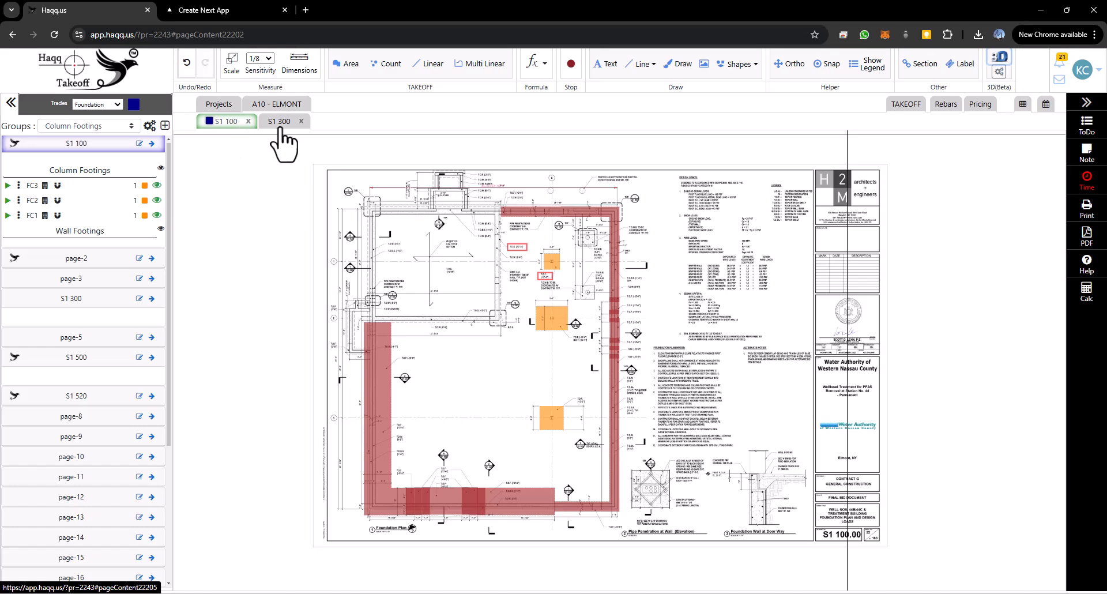
scroll(448, 267, up, 5)
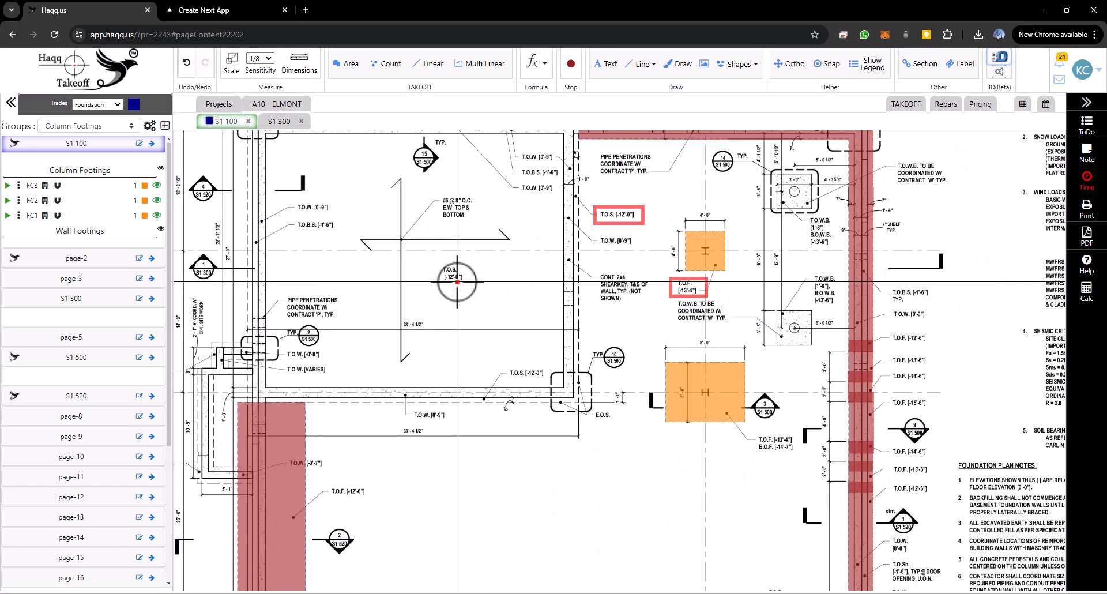
click(279, 121)
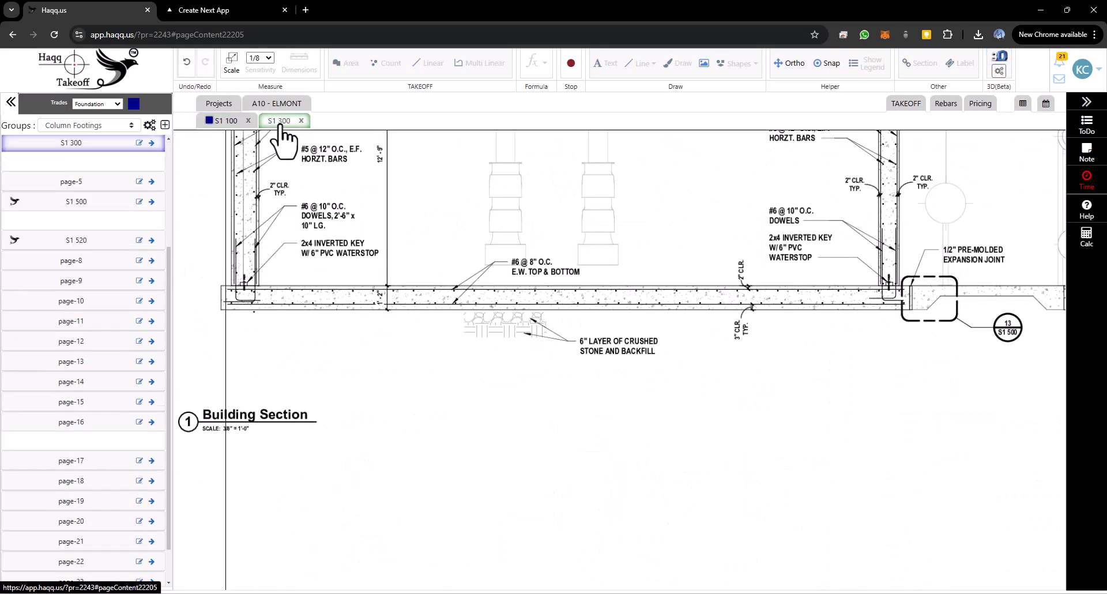
scroll(483, 258, down, 4)
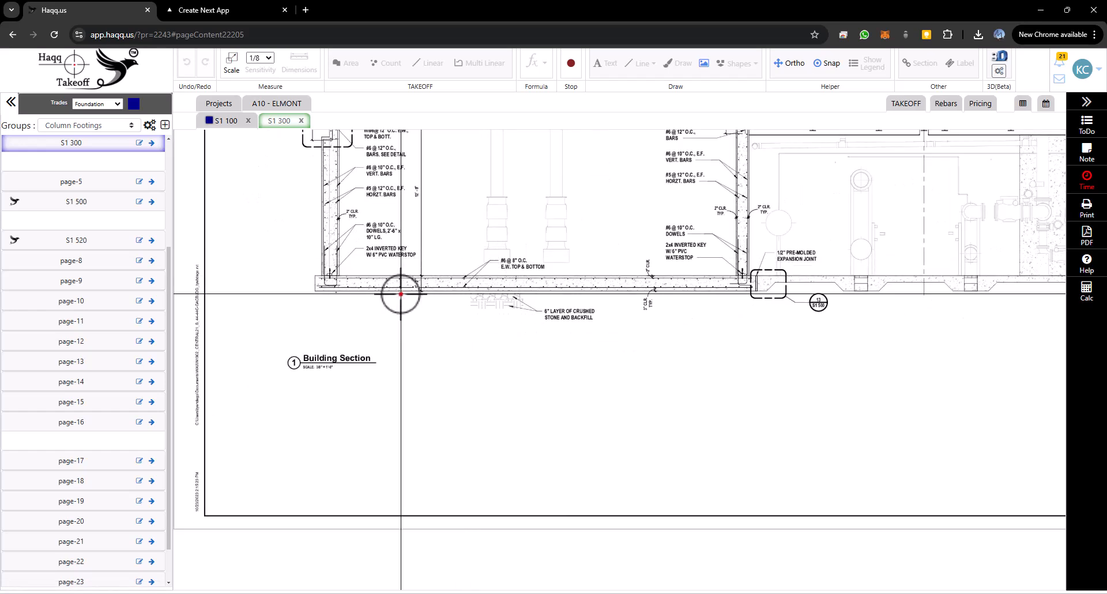
scroll(410, 288, up, 3)
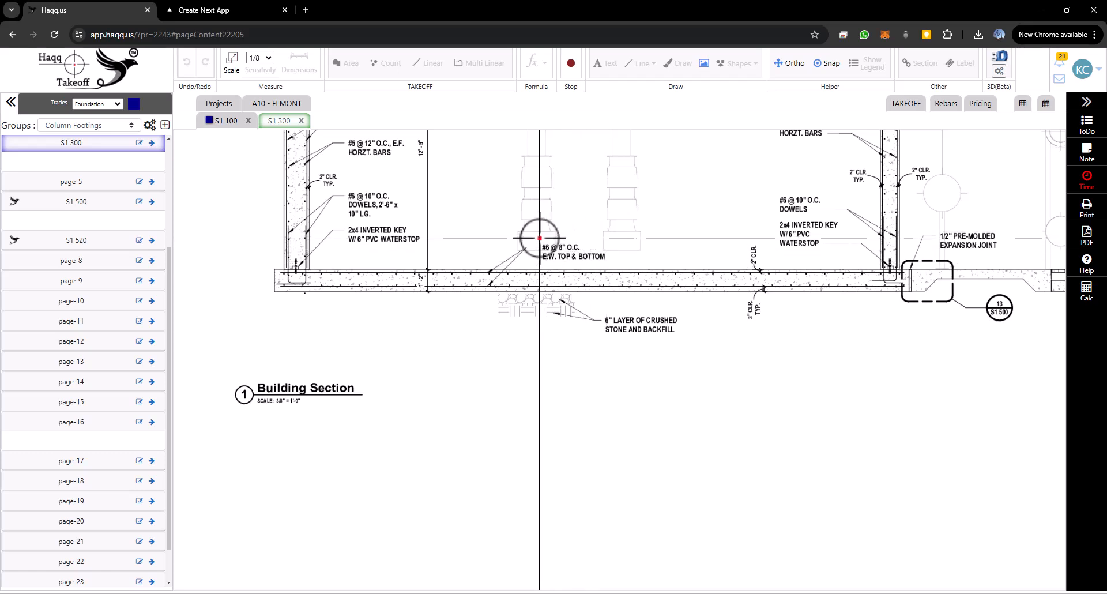
On sheet S1 100, start a new area takeoff named 12" MAT SLAB REINFORCED and give it a crimson color
click(221, 123)
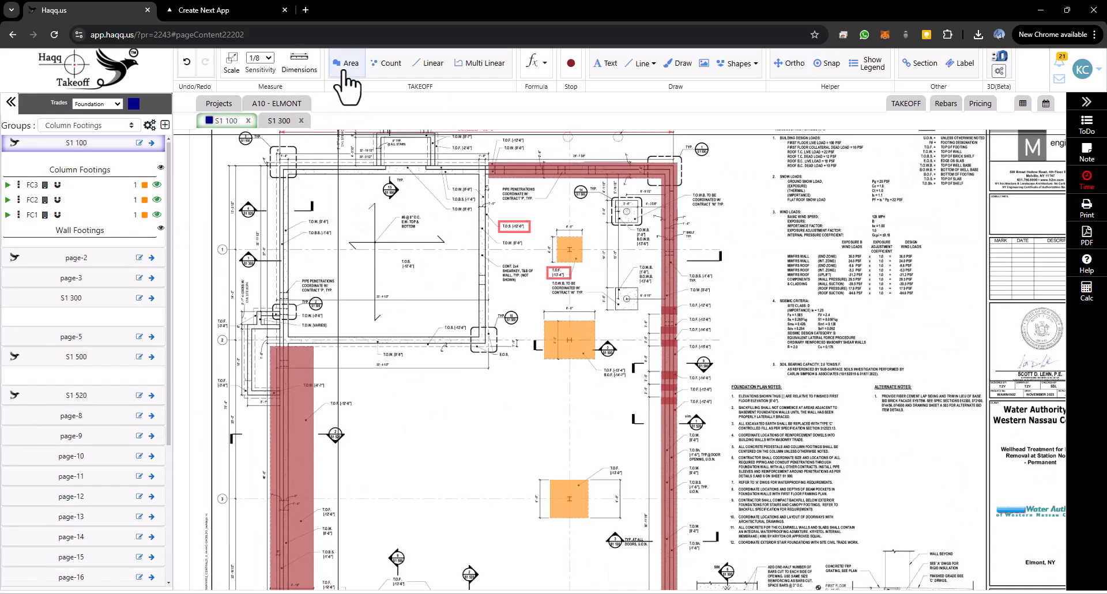
click(345, 65)
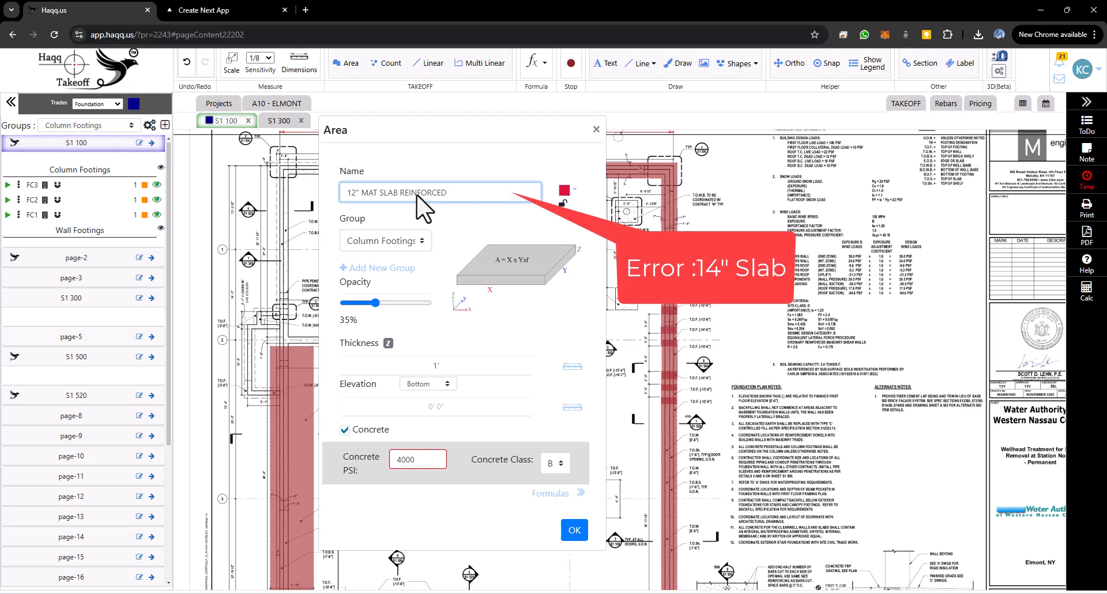
click(566, 192)
click(593, 207)
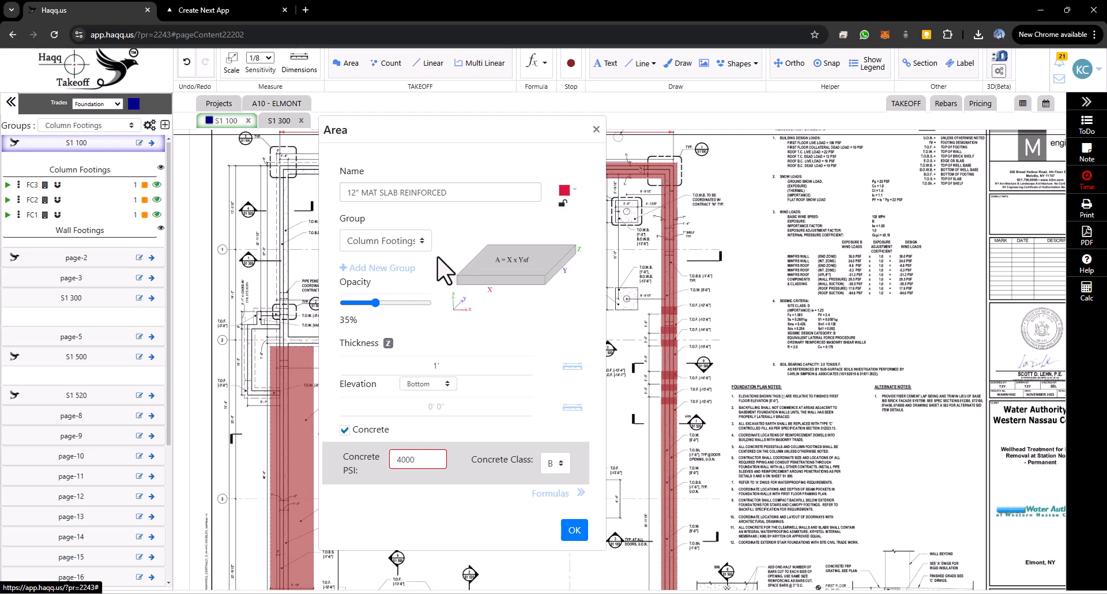
Create a new group named MAT SLABS for the area takeoff
click(392, 269)
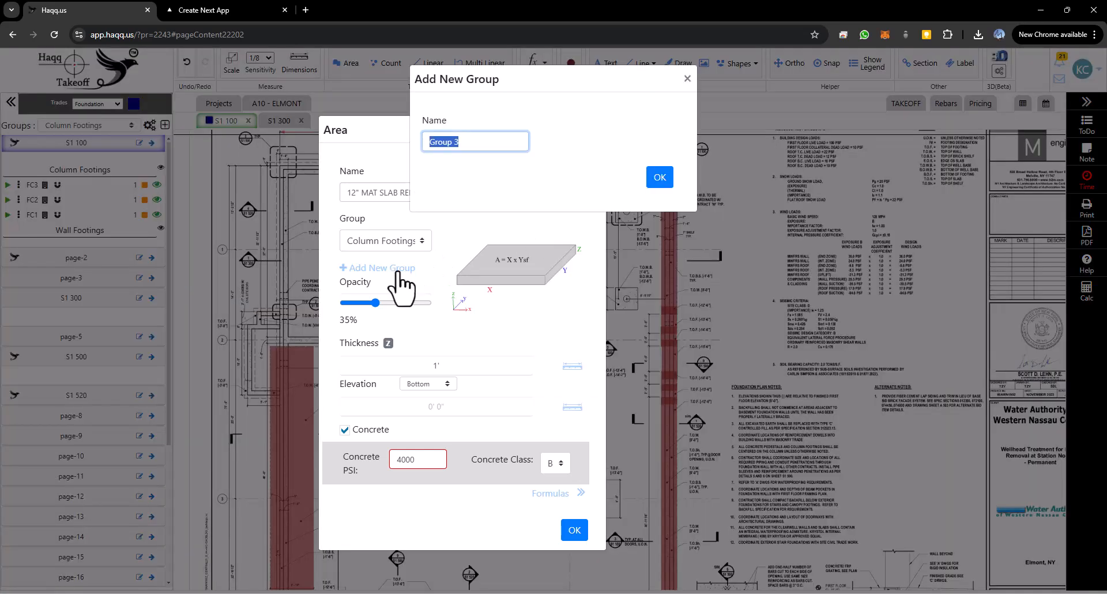
text(MAT SLABS)
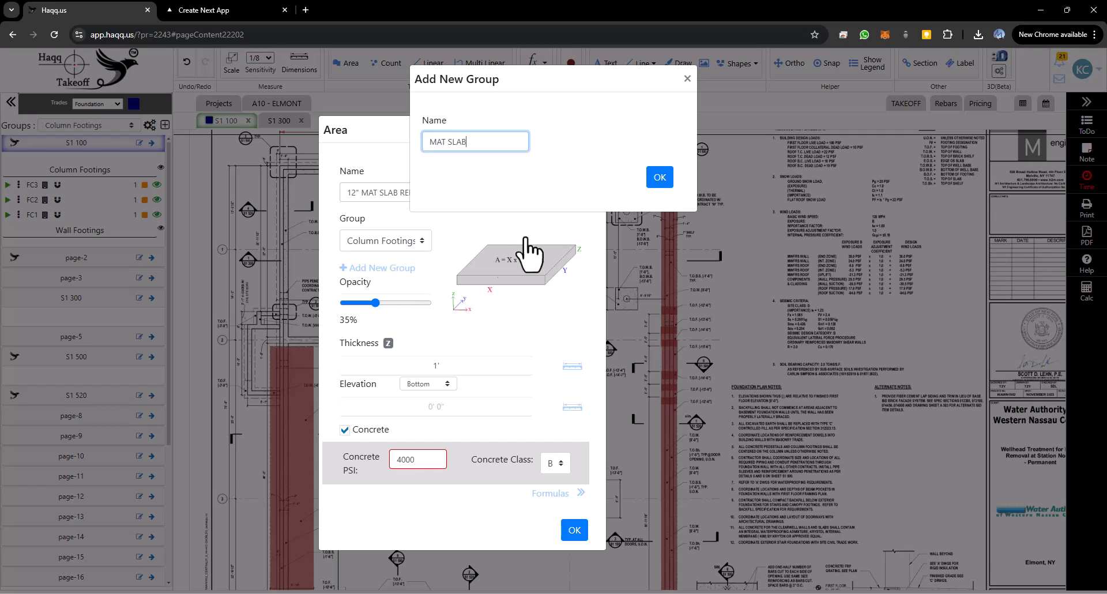
click(660, 177)
Set the slab's thickness to 1'-2" and its top elevation to -12', then accept the area settings
click(453, 369)
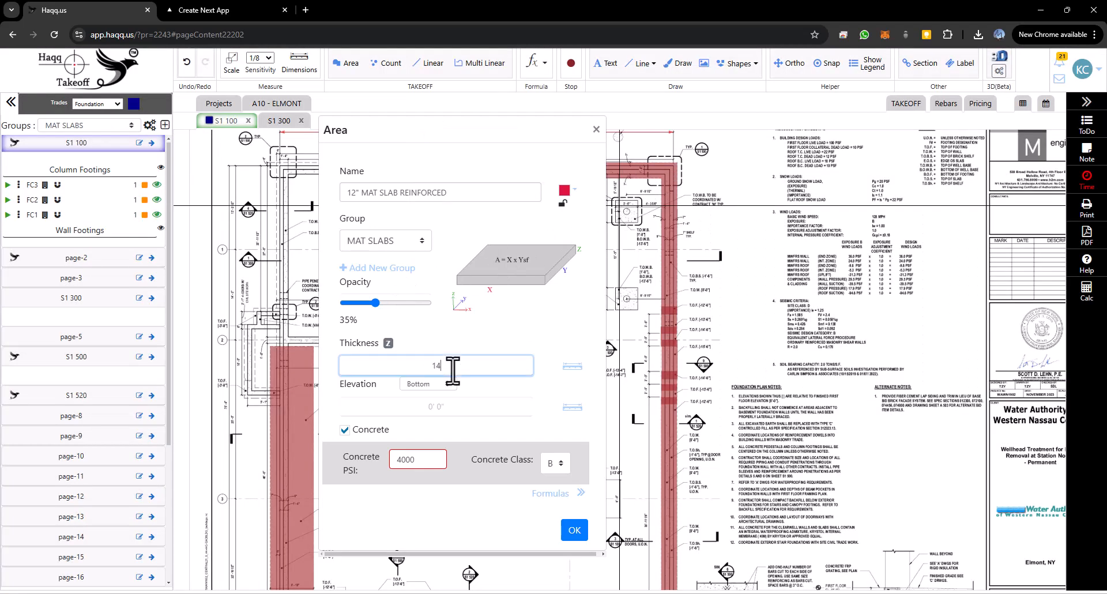
key(Tab)
click(428, 384)
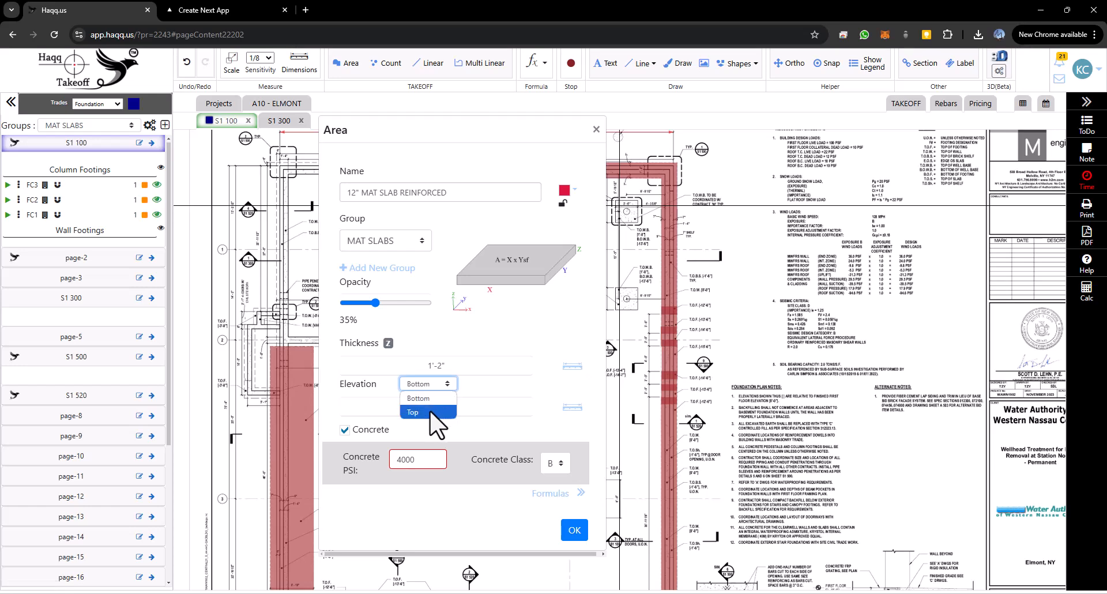
click(430, 410)
drag(453, 139, 609, 140)
scroll(405, 237, up, 5)
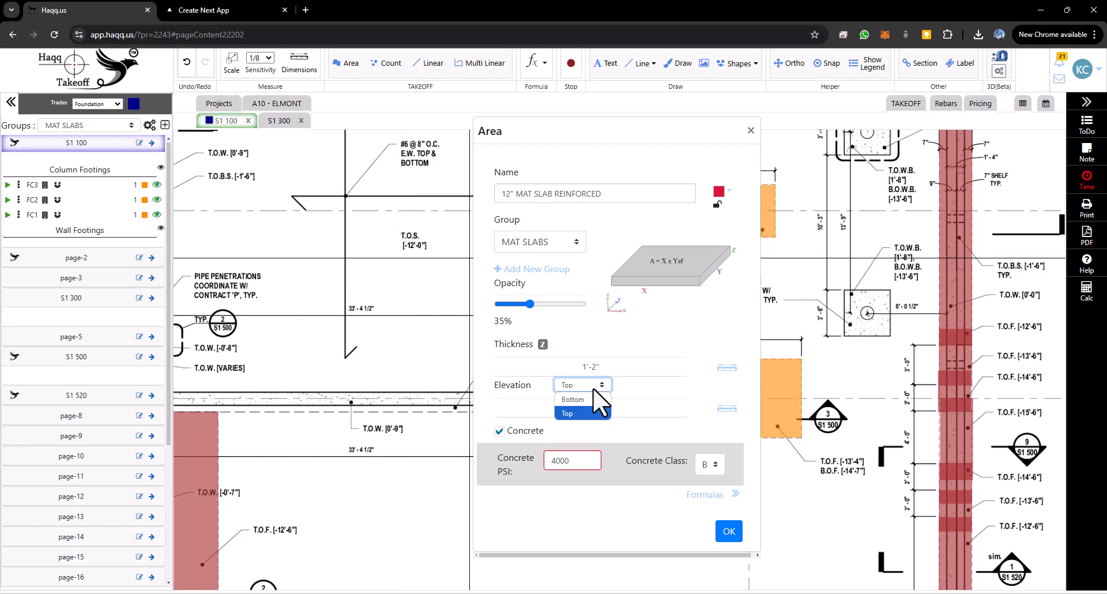
click(588, 413)
click(607, 406)
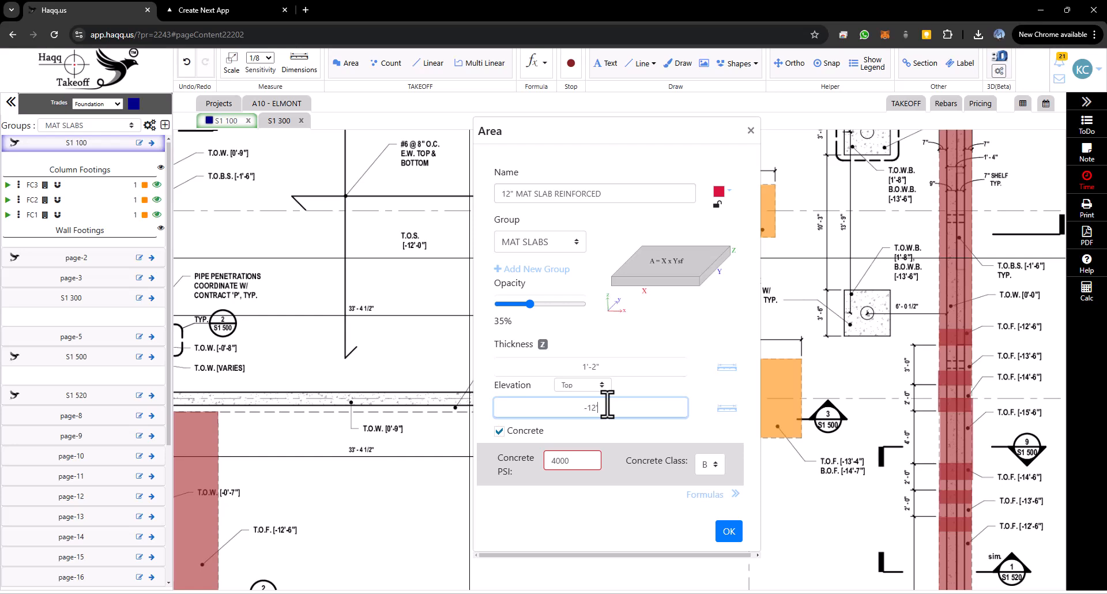
click(588, 539)
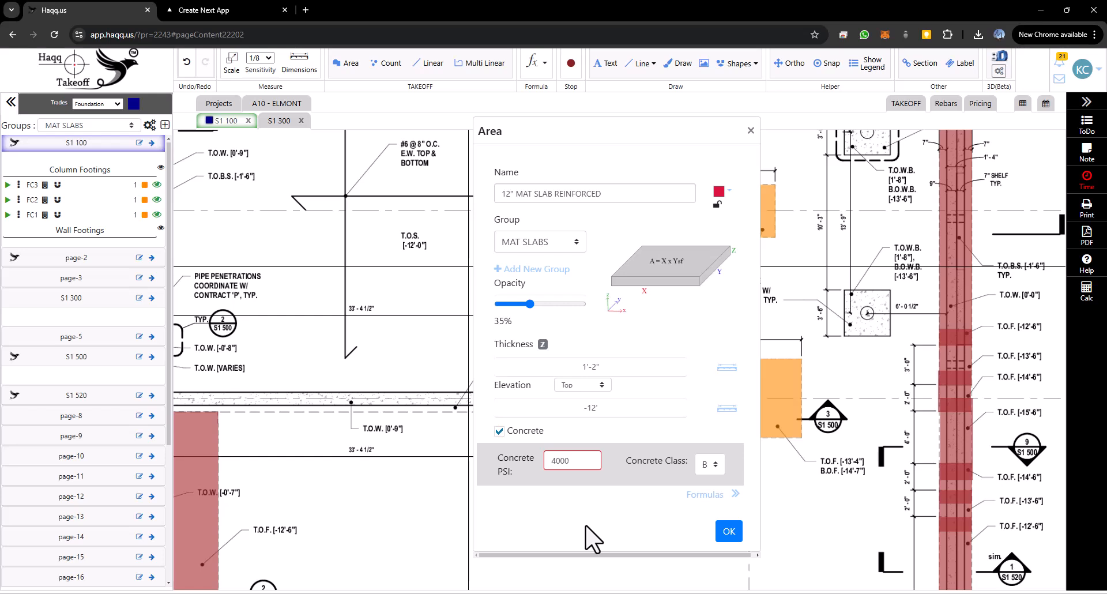
click(728, 531)
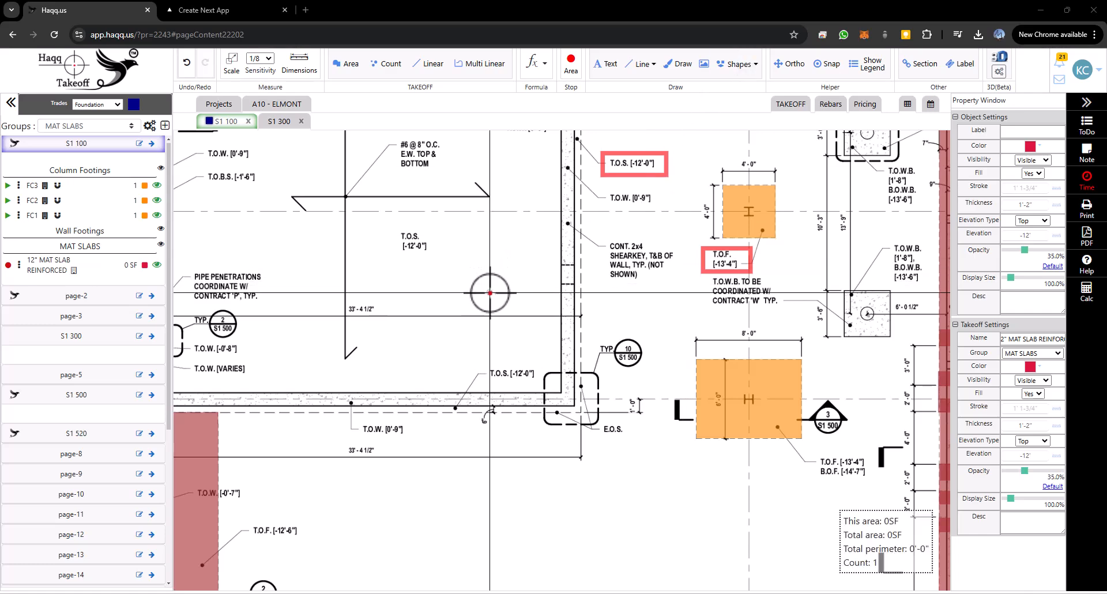
Draw the mat slab's lower edge with Ortho on, from its lower-right to its lower-left corner, about 33'-5" long
scroll(583, 410, up, 4)
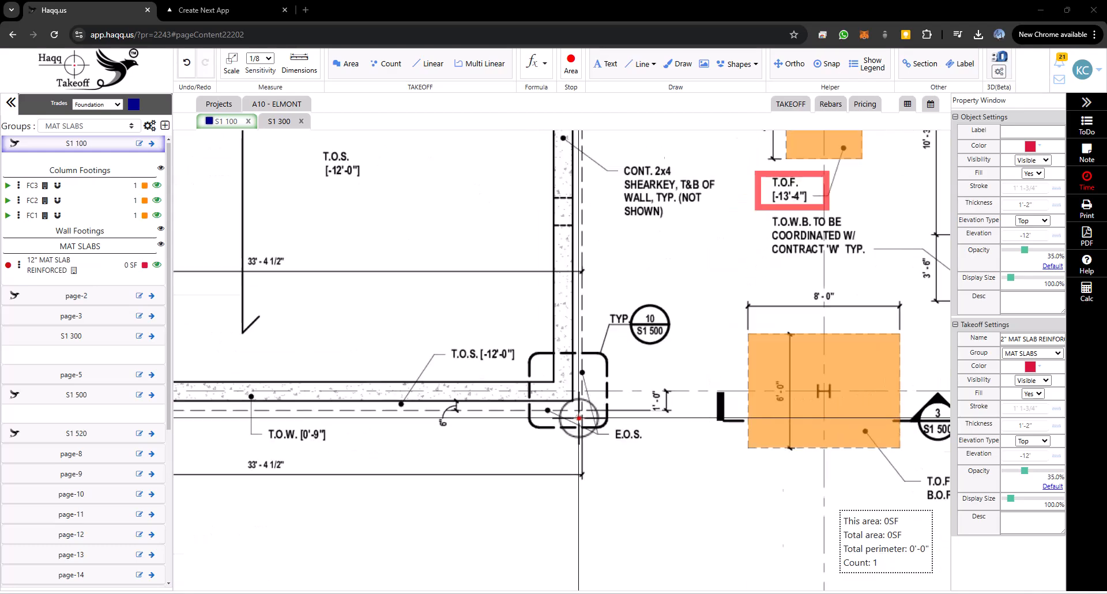
click(584, 410)
scroll(728, 425, down, 6)
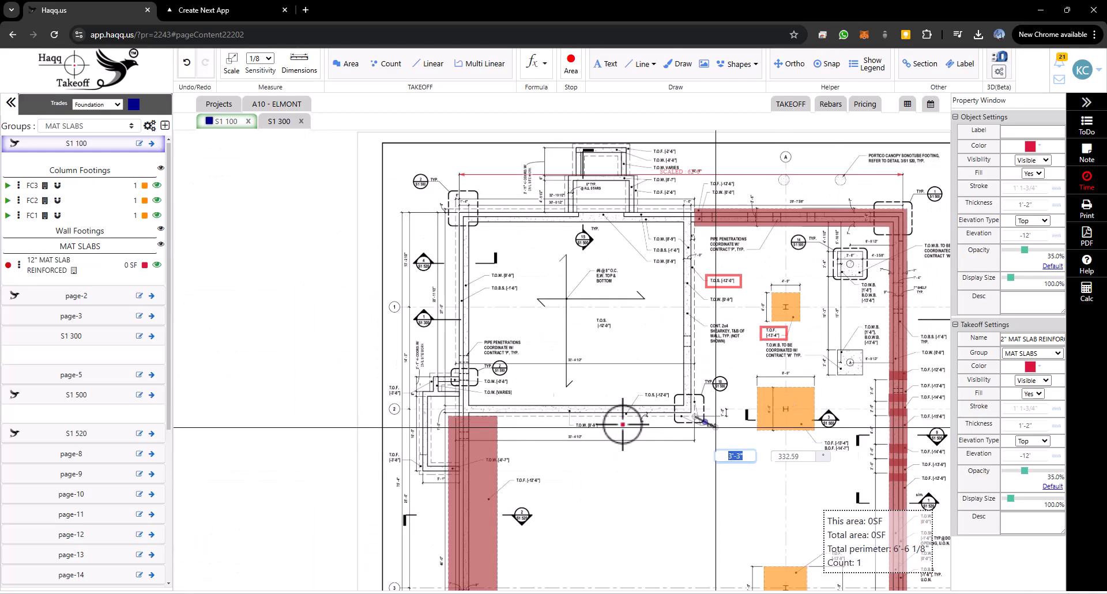
key(shift)
scroll(464, 413, up, 4)
click(432, 426)
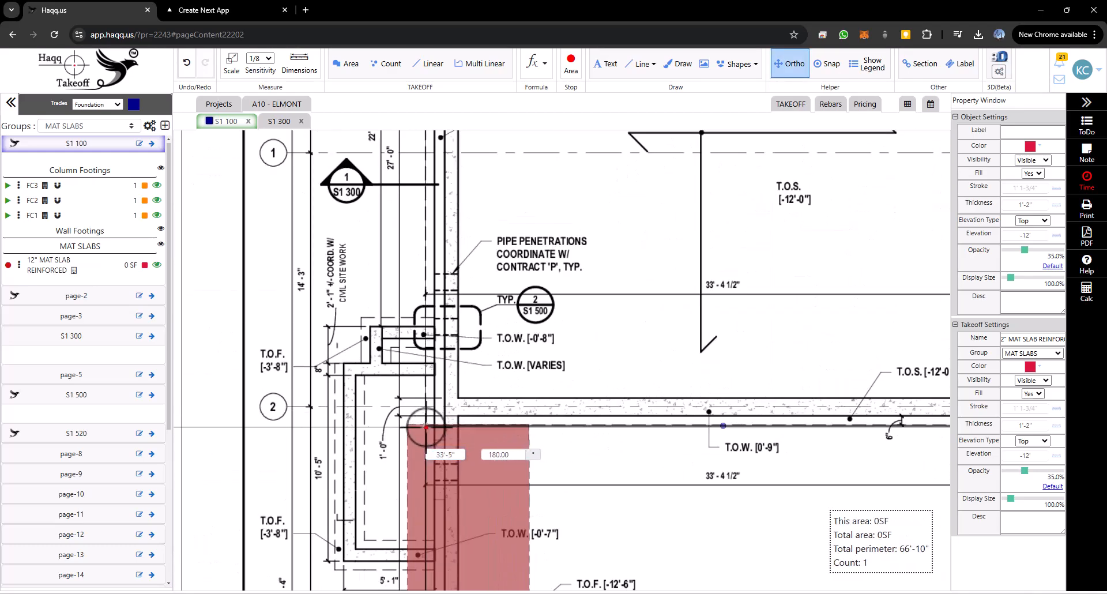
Complete the mat slab's rectangular outline through its upper-left and upper-right corners and finish the area
scroll(432, 426, down, 5)
scroll(415, 404, up, 2)
scroll(422, 293, up, 1)
click(423, 294)
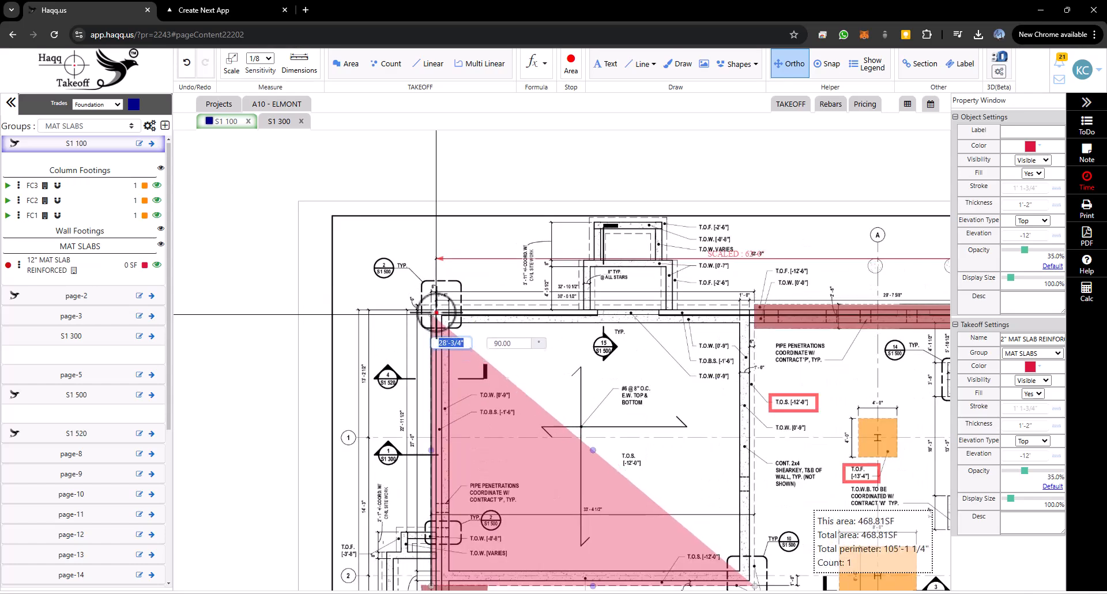
click(753, 307)
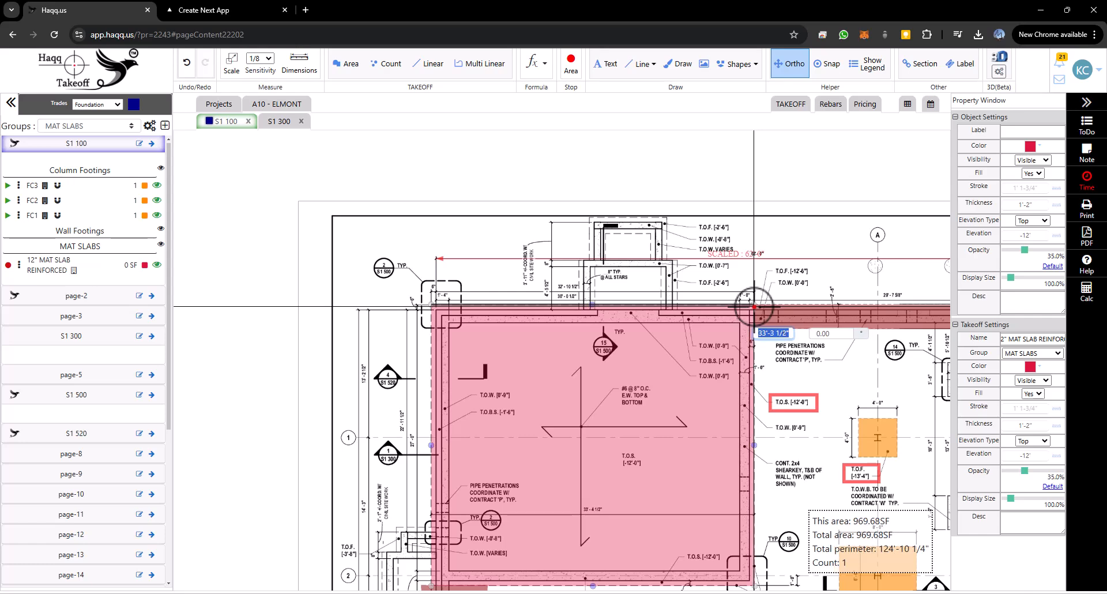
scroll(747, 305, down, 2)
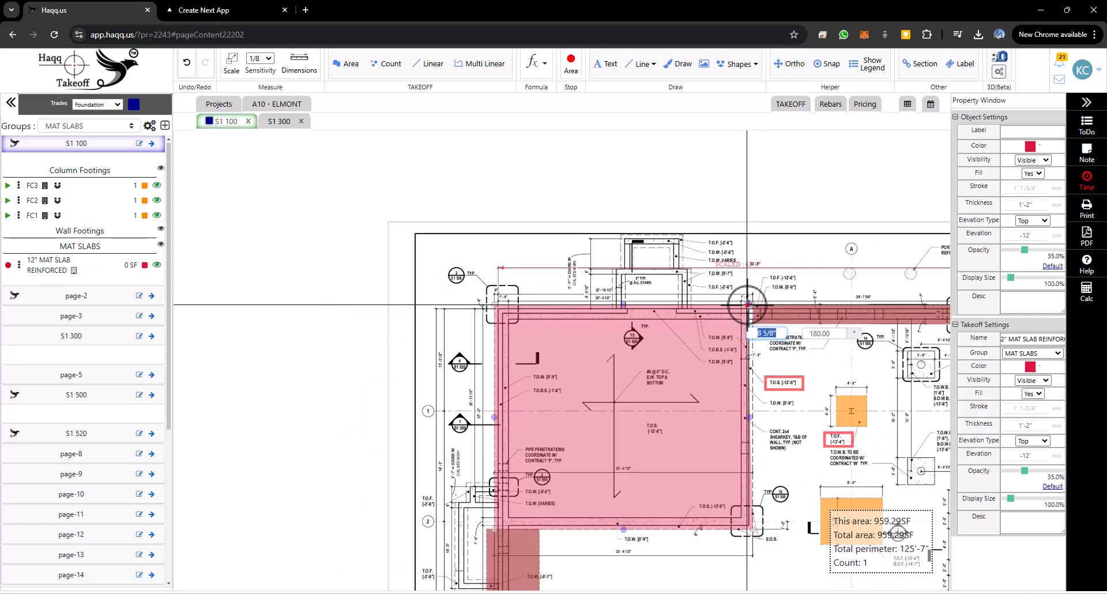
double_click(747, 304)
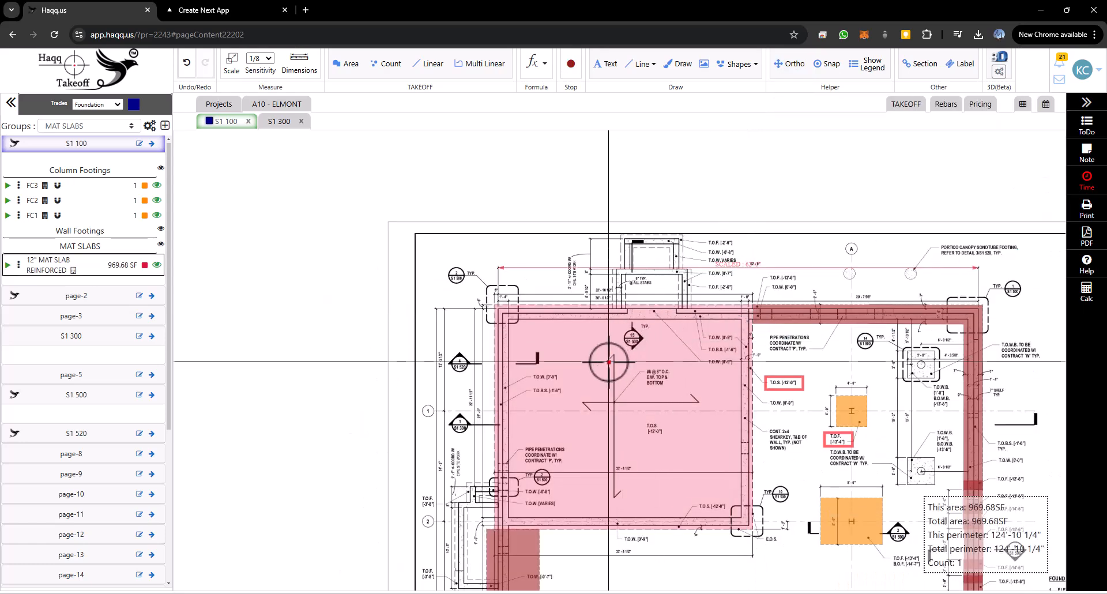
Highlight the mat slab on the sheet and review its quantities in the takeoff table
scroll(503, 358, down, 3)
drag(593, 456, 587, 389)
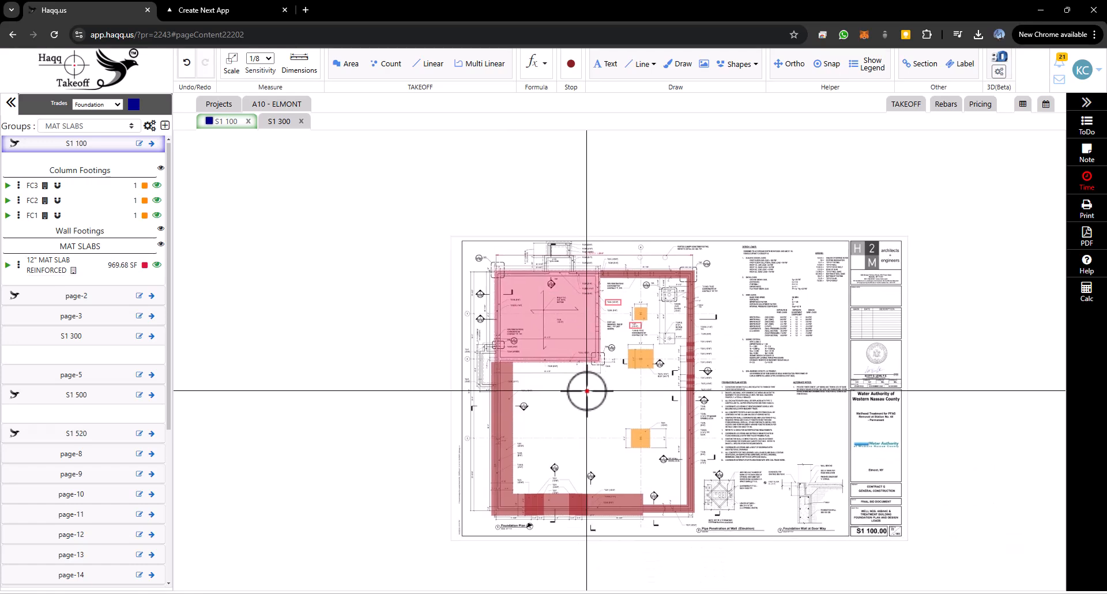
click(111, 269)
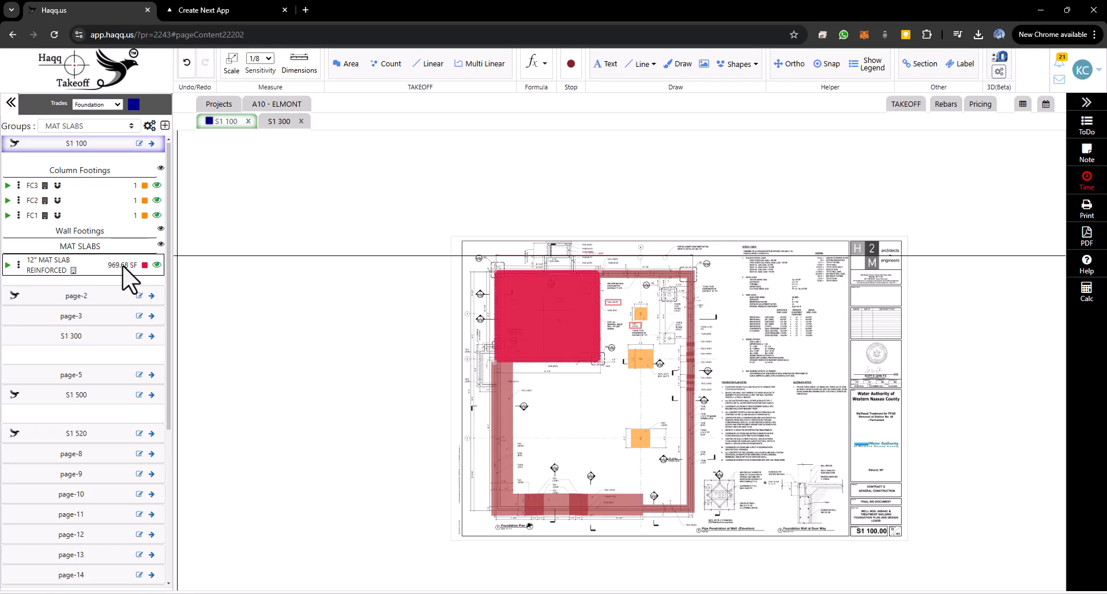
click(903, 104)
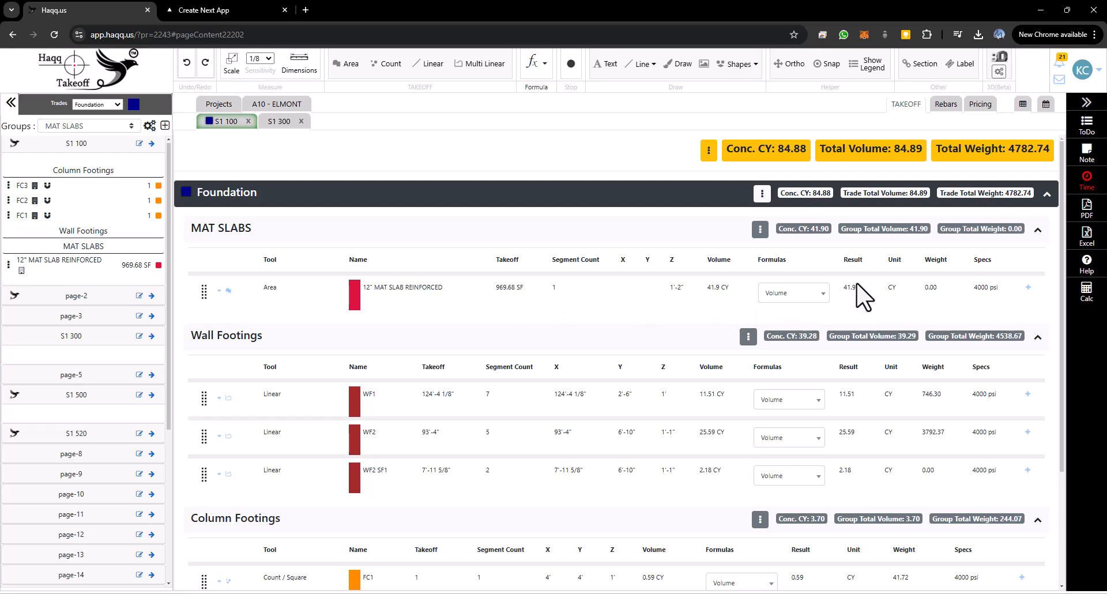
Switch to the 3D view and examine the mat slab beside the footings from an angle
click(232, 11)
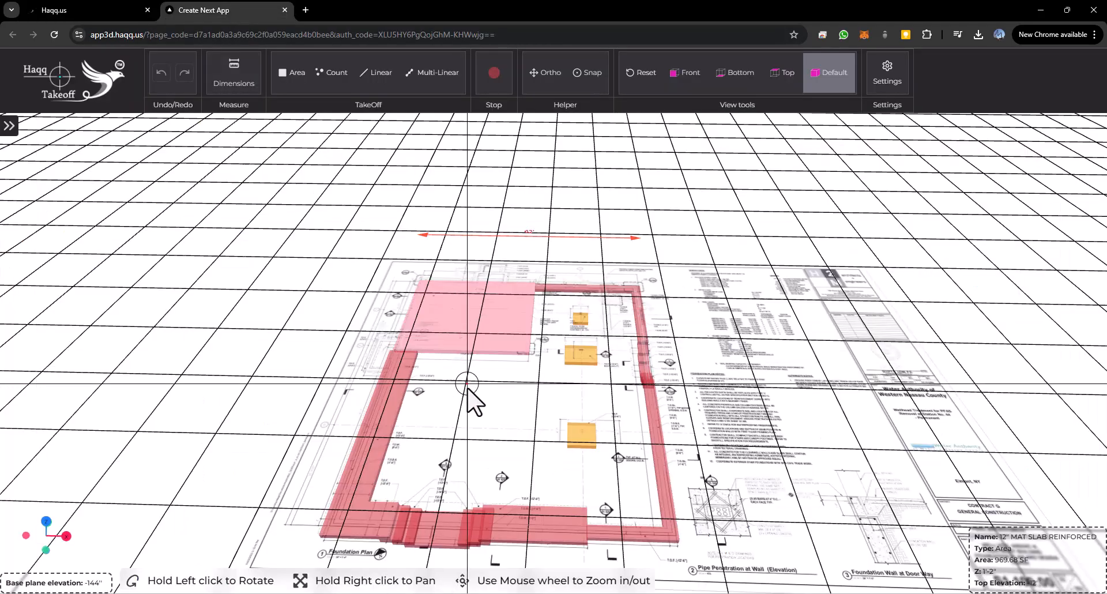
scroll(467, 385, up, 5)
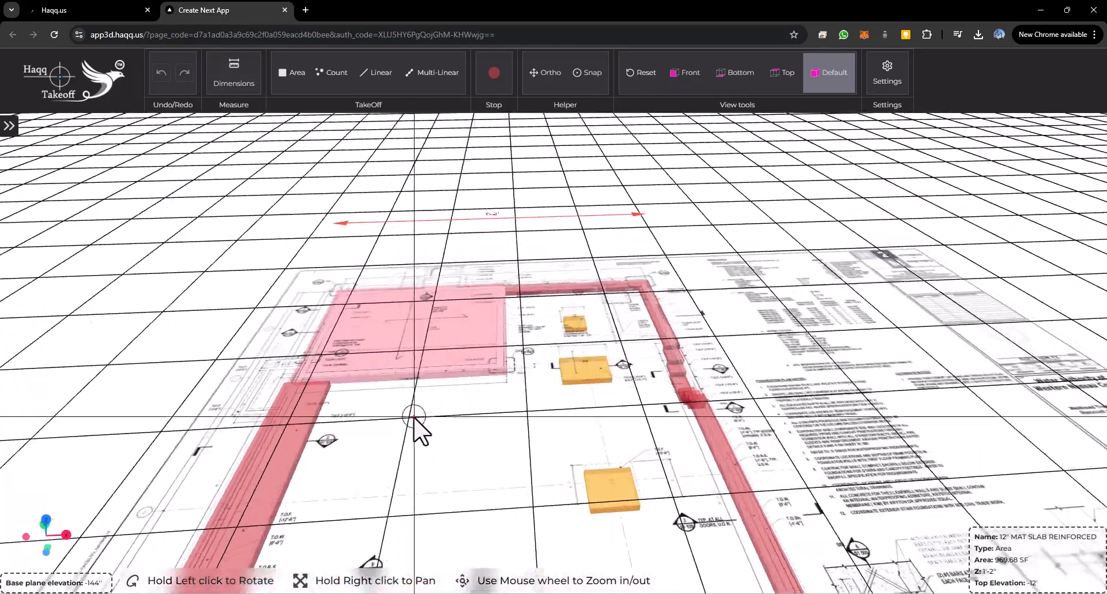
drag(415, 417, 353, 453)
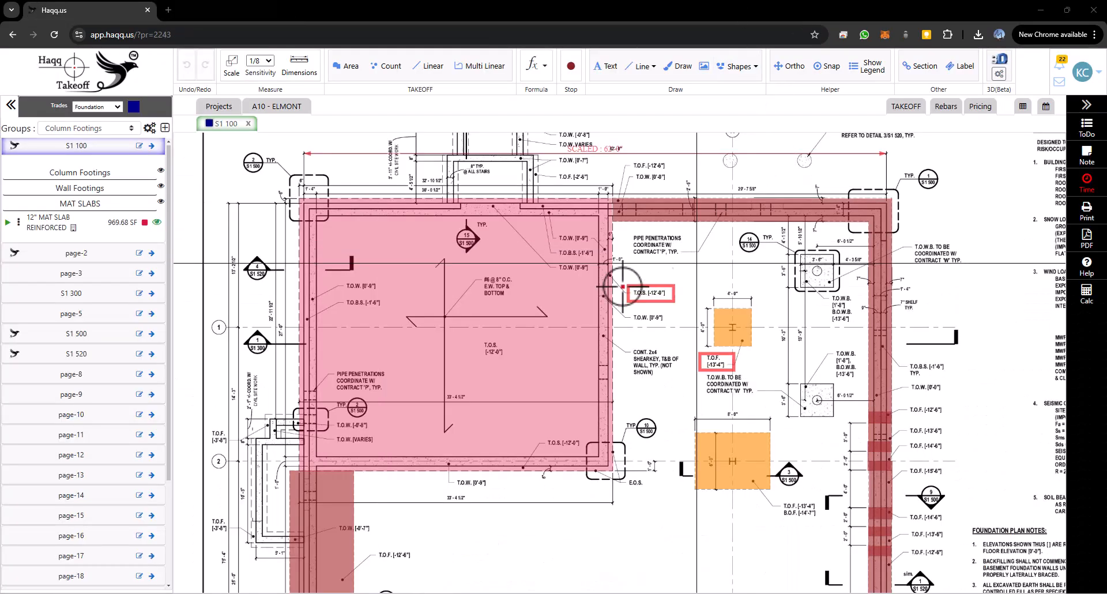
Open the form for adding rebar to the mat slab on the 2D sheet and place it clear of the slab plan
click(569, 322)
right_click(569, 322)
mouse_move(623, 476)
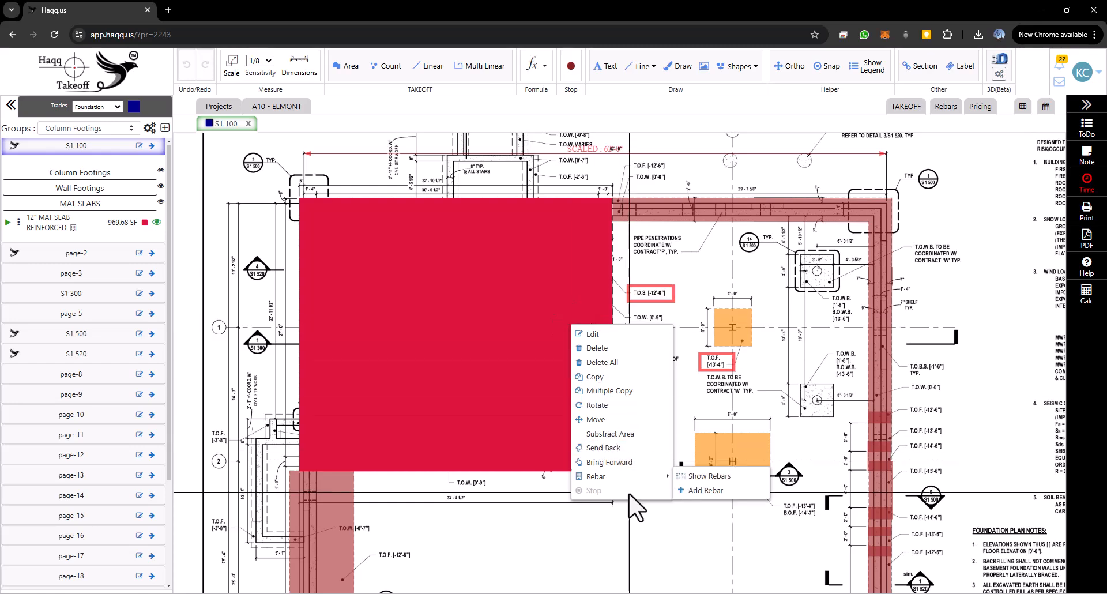
click(701, 490)
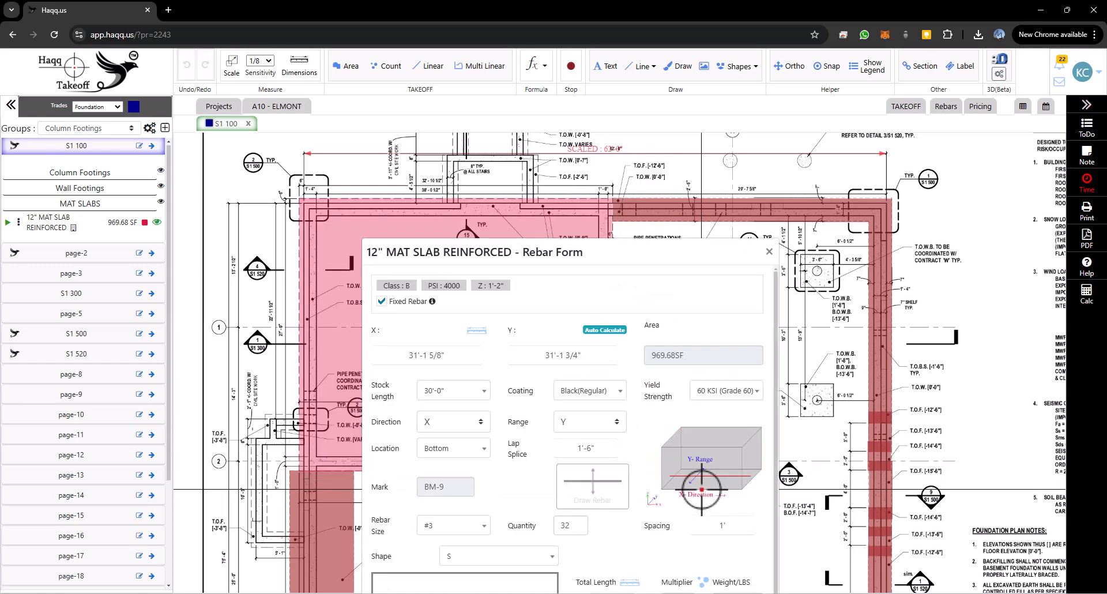
drag(645, 267, 636, 103)
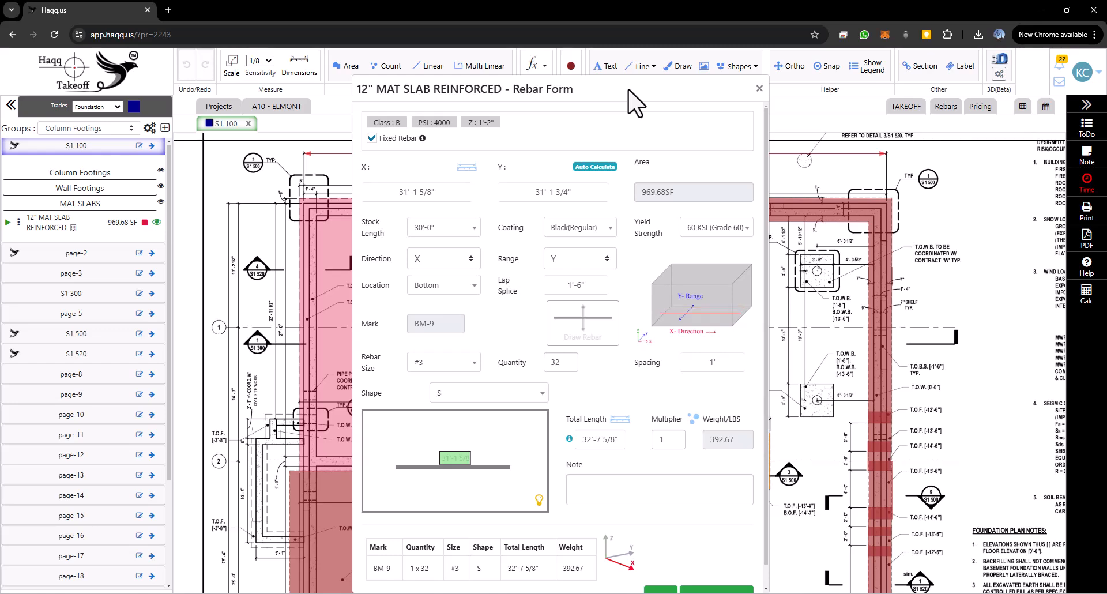
drag(594, 92, 859, 79)
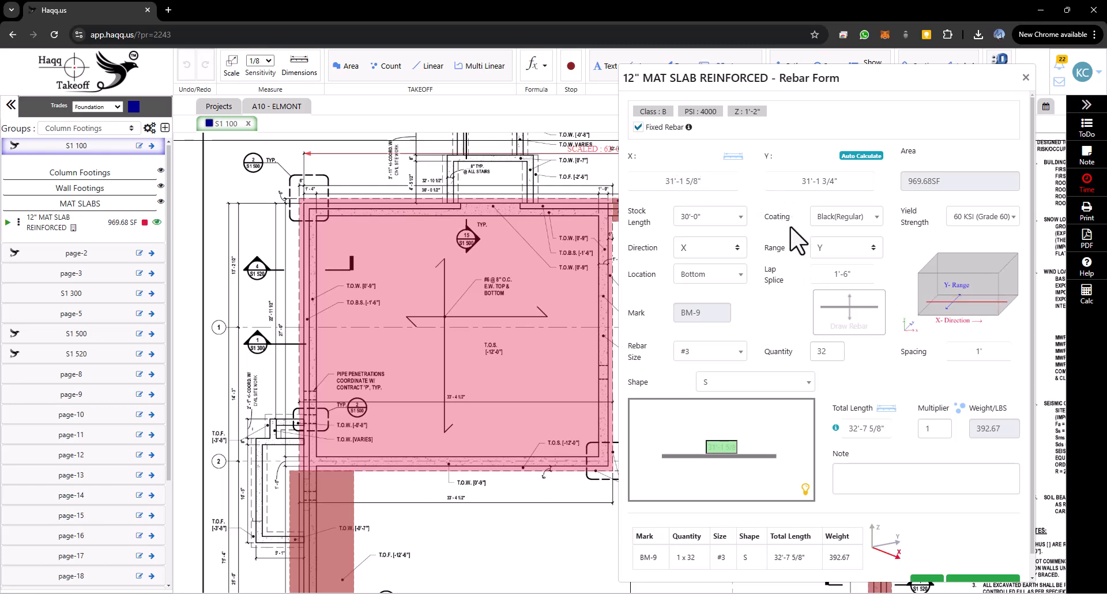
Examine the slab's edges and reinforcement note on the plan, then close the rebar form without adding any bars
scroll(442, 184, up, 5)
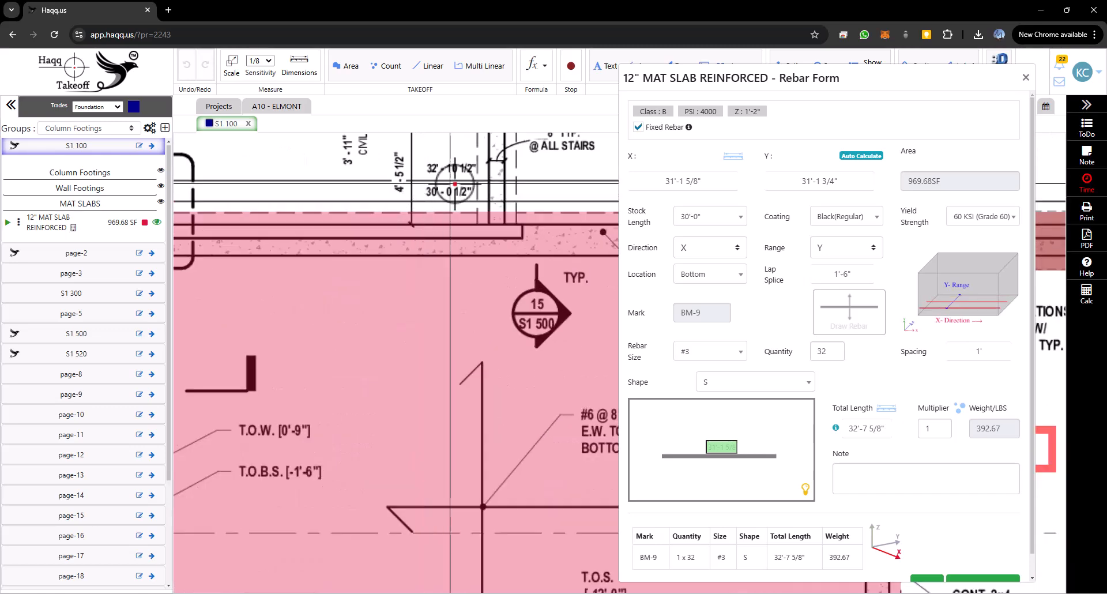
scroll(377, 313, down, 5)
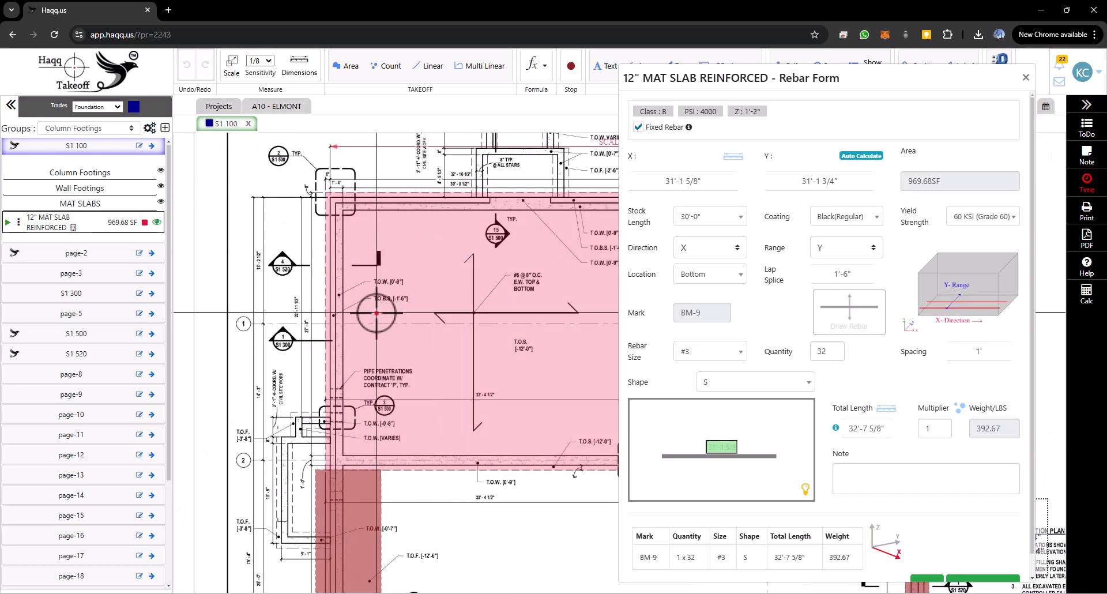
drag(376, 313, 397, 242)
drag(332, 279, 333, 321)
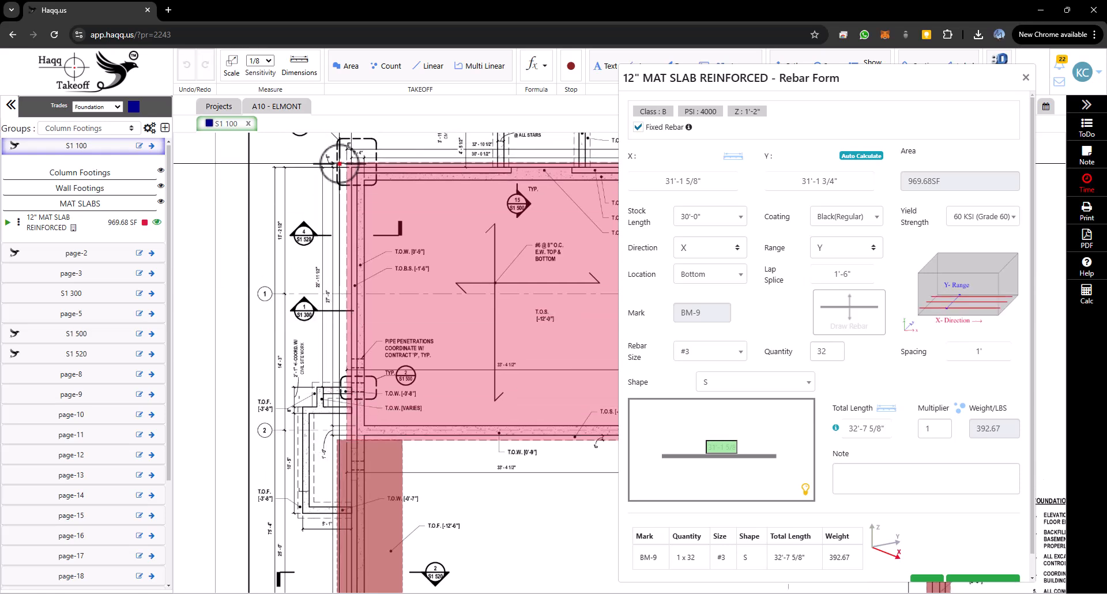
scroll(341, 163, down, 1)
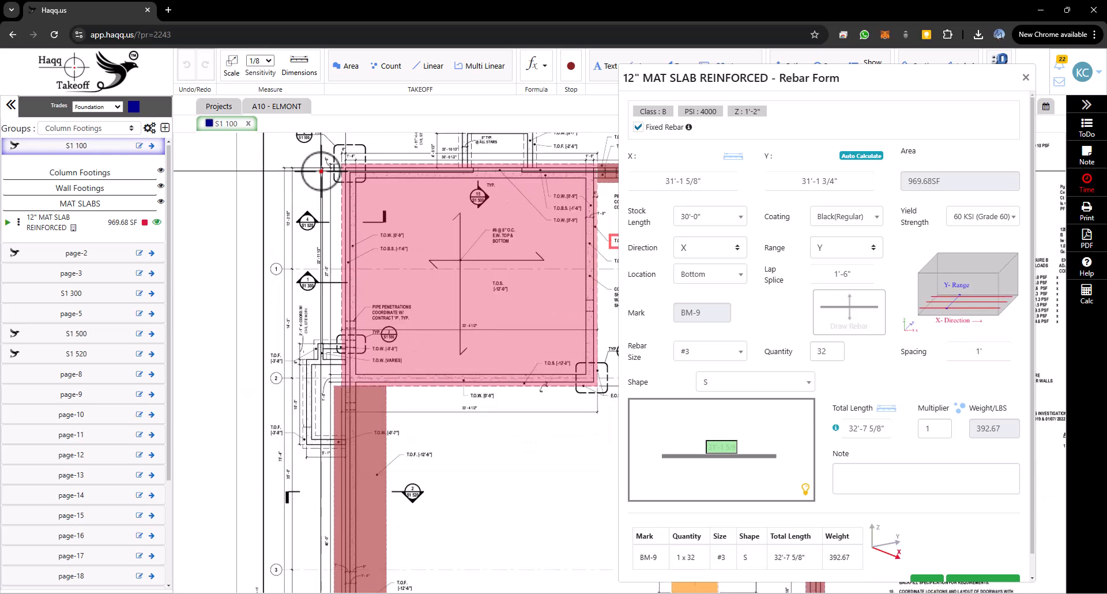
click(1025, 77)
Set up a new blue area takeoff on sheet S1 100
drag(427, 207, 415, 183)
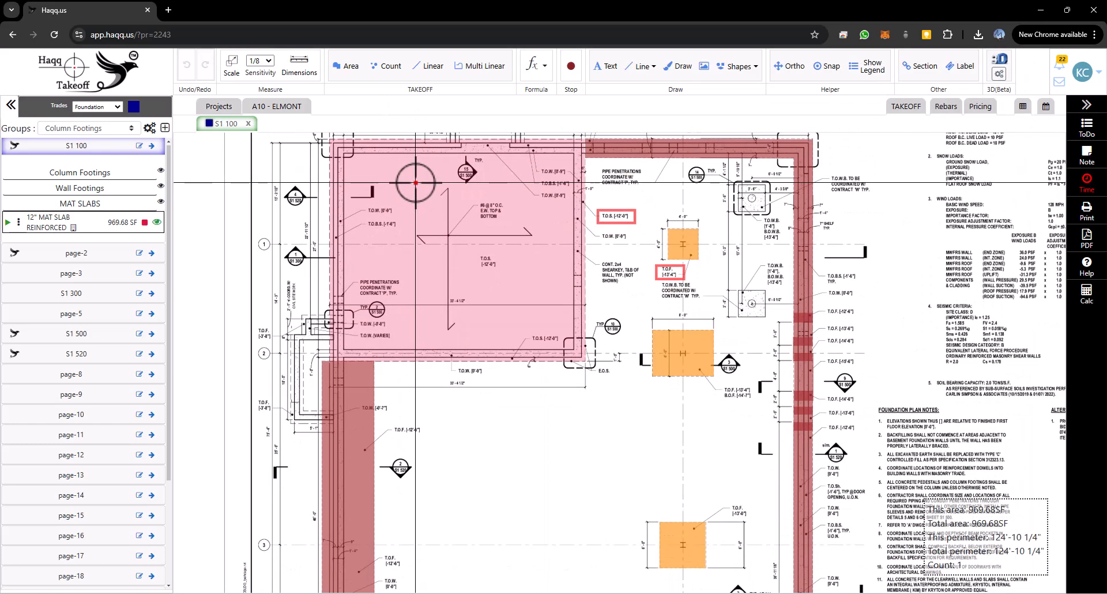
click(353, 68)
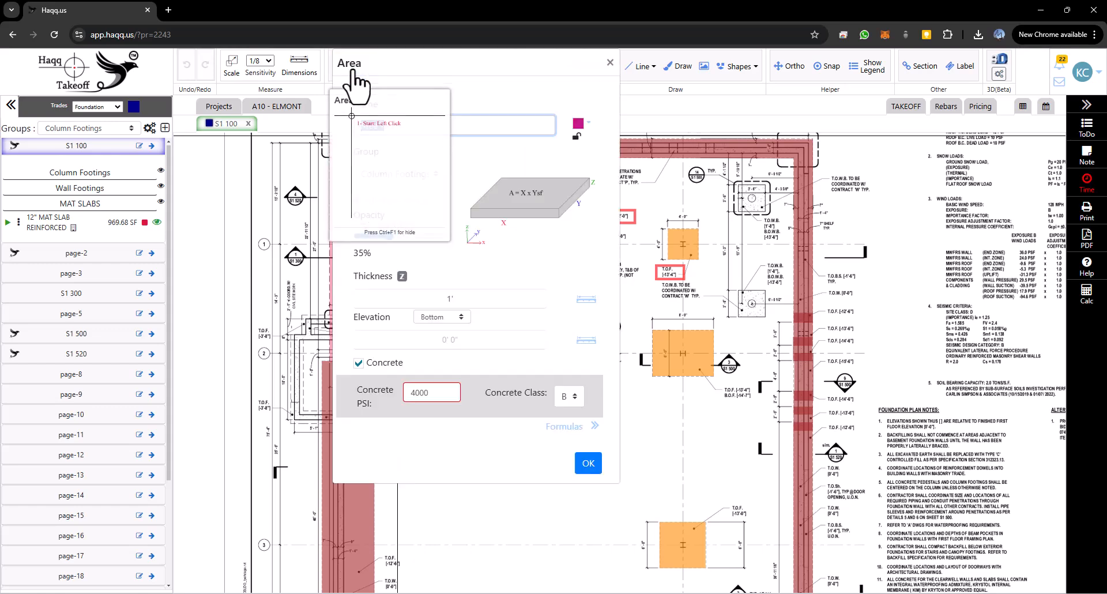
click(577, 124)
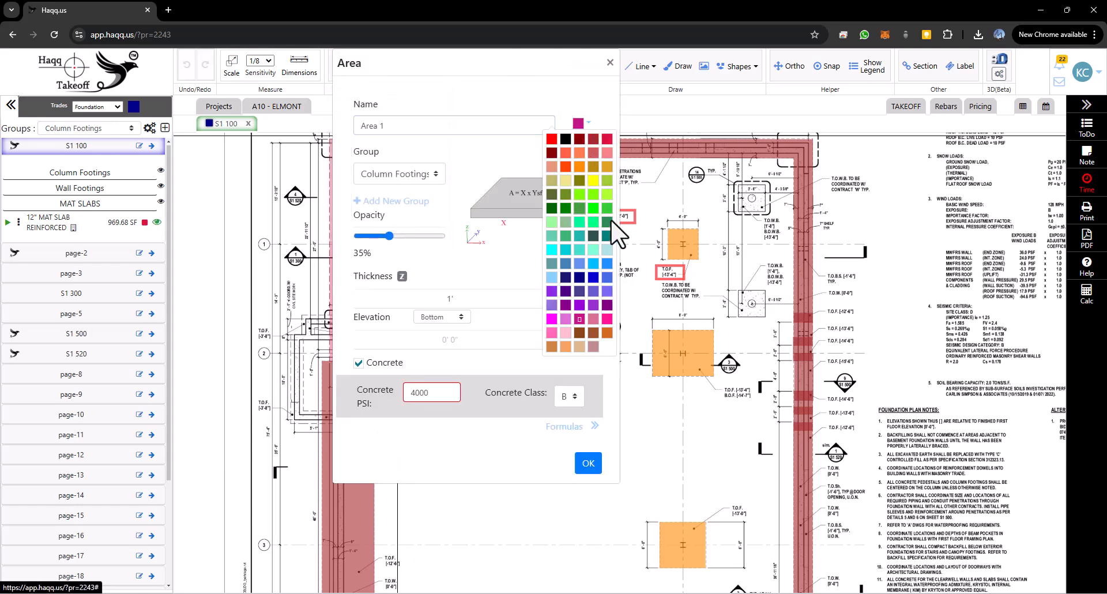
click(608, 267)
click(587, 461)
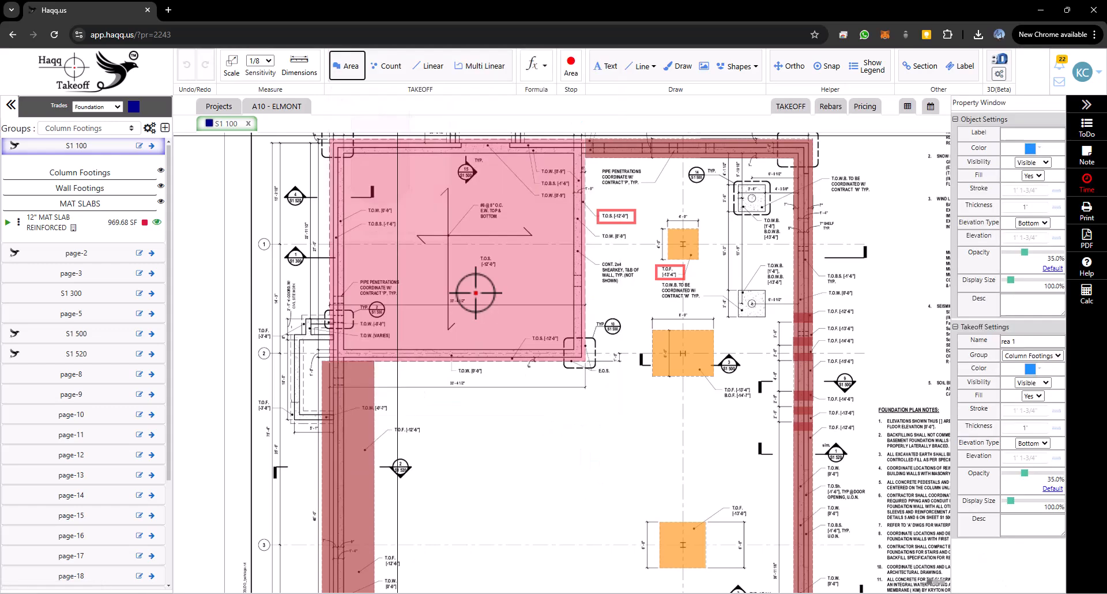
Draw an irregular five-sided area of about 288 SF with one curved edge in the open floor below the mat slab
click(462, 428)
click(460, 505)
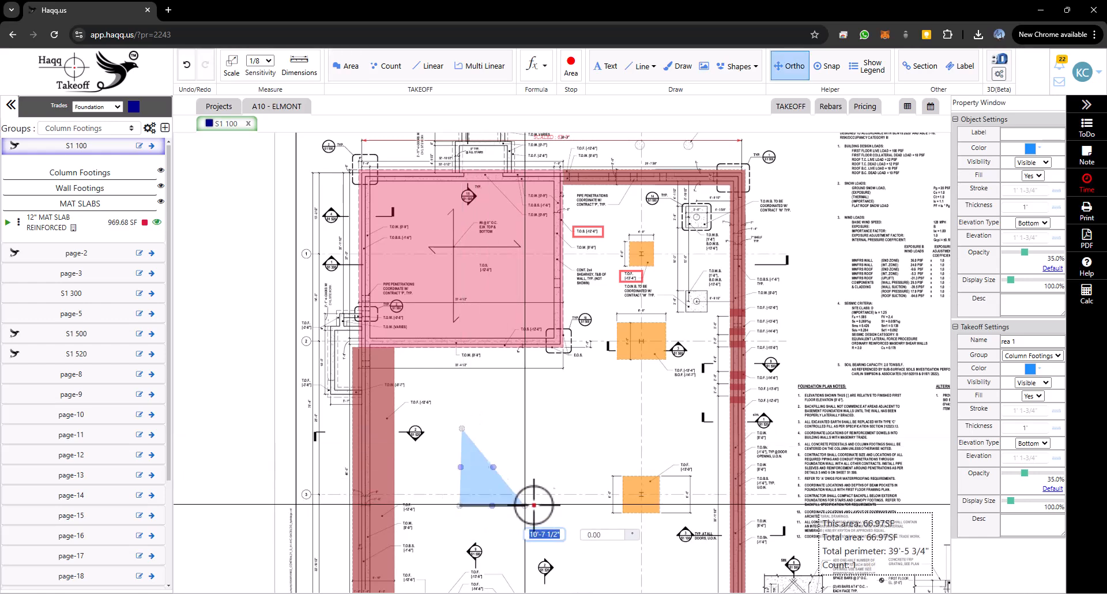
click(588, 505)
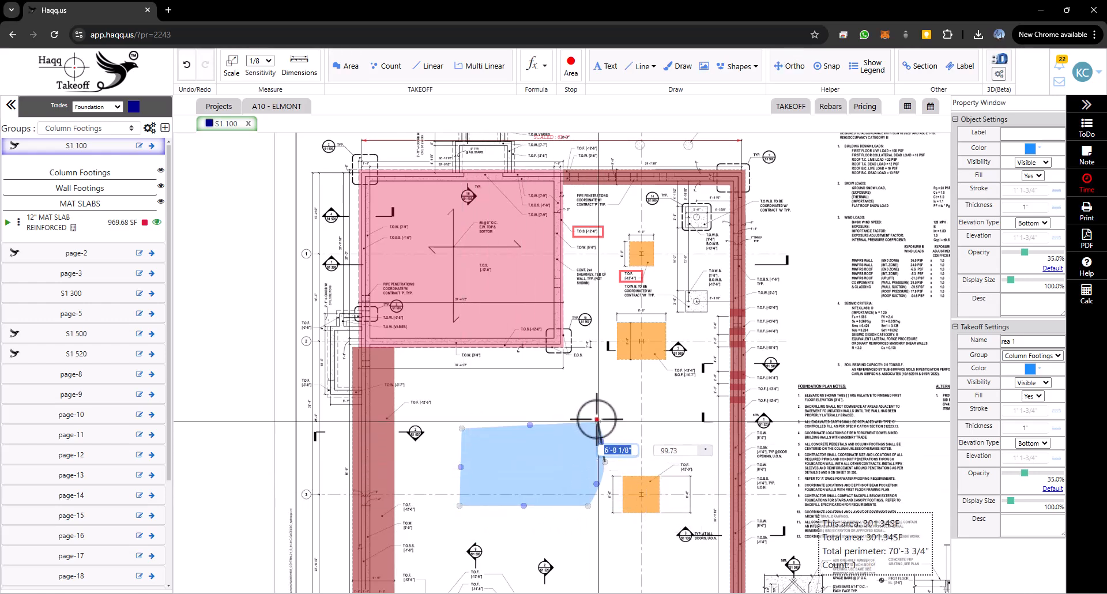
click(579, 409)
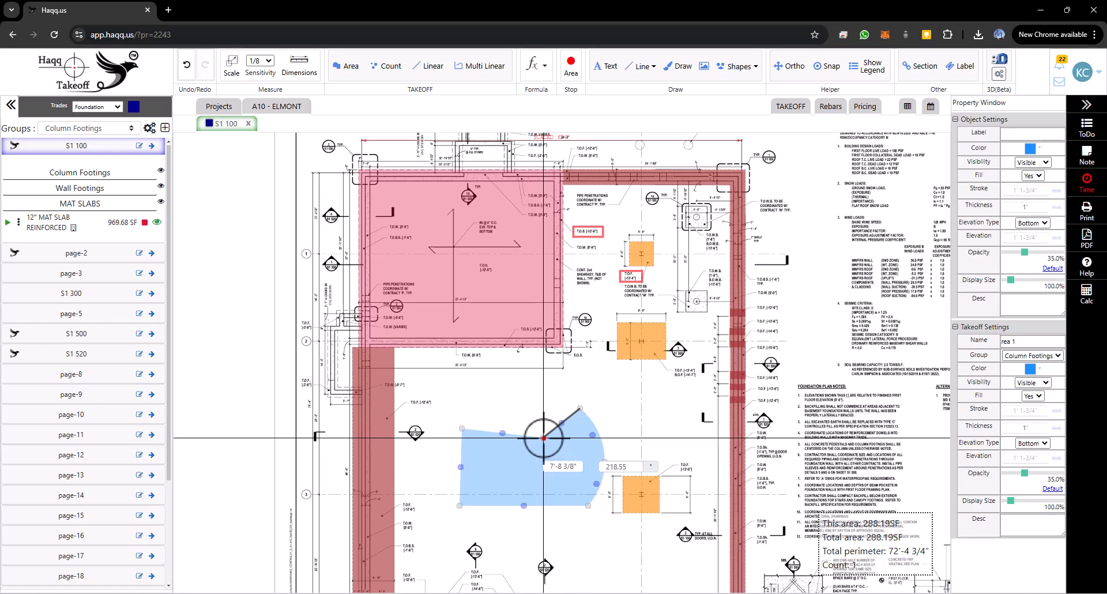
double_click(543, 438)
Open the form for adding rebar to the irregular area and review its X dimension, spacing and quantity
right_click(532, 455)
mouse_move(556, 433)
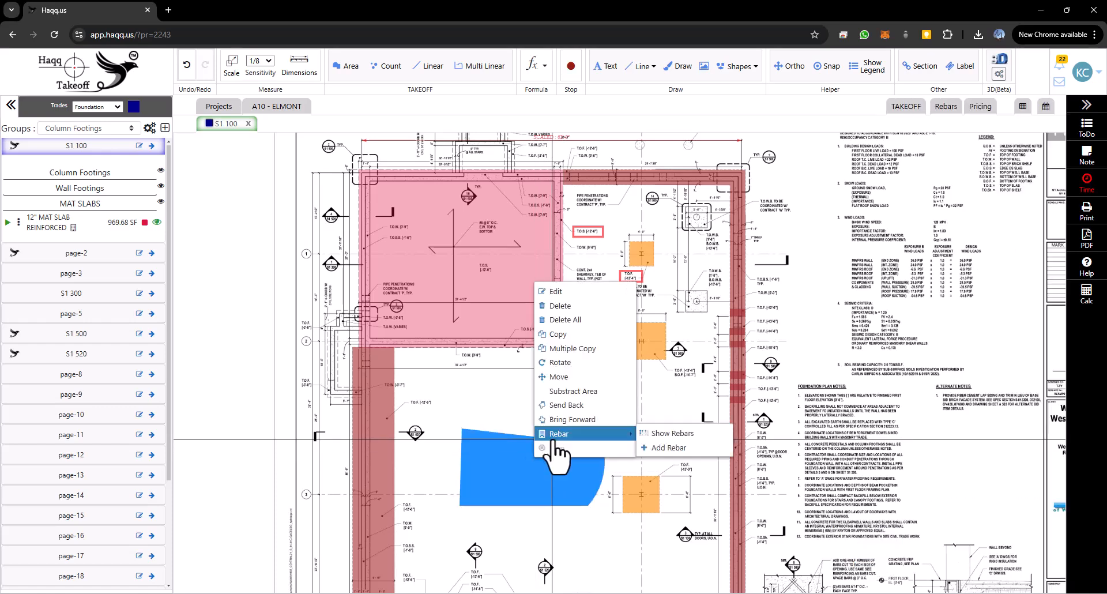
click(669, 447)
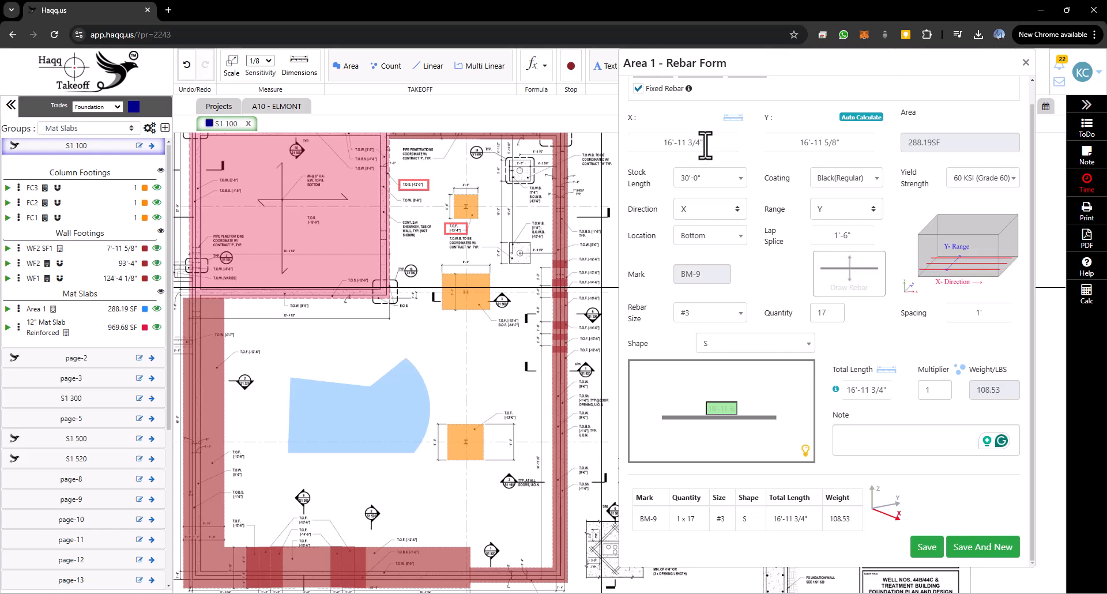
click(705, 145)
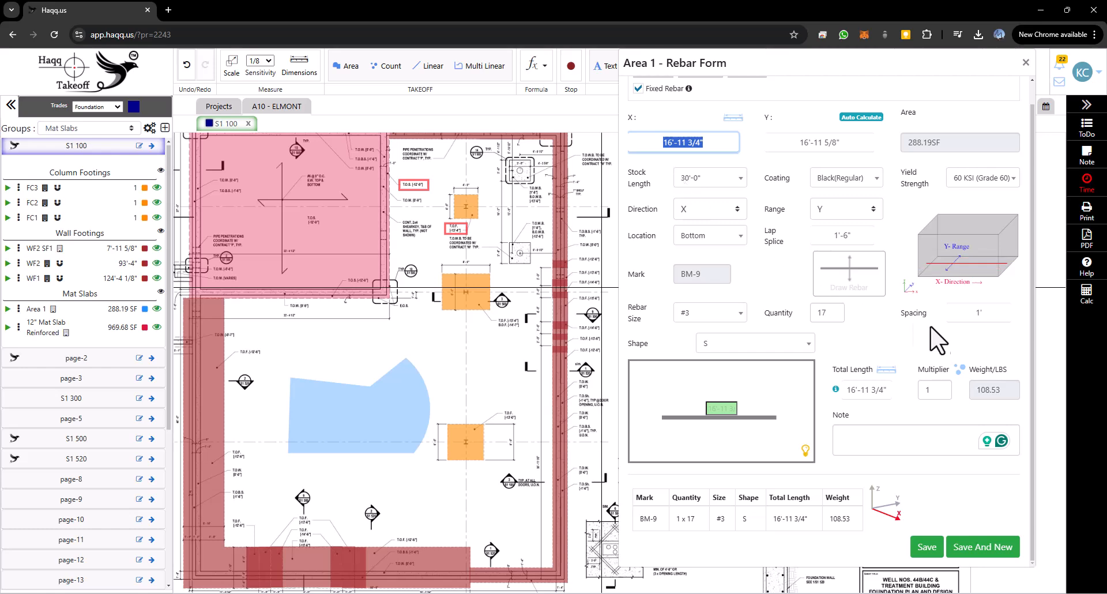
click(968, 316)
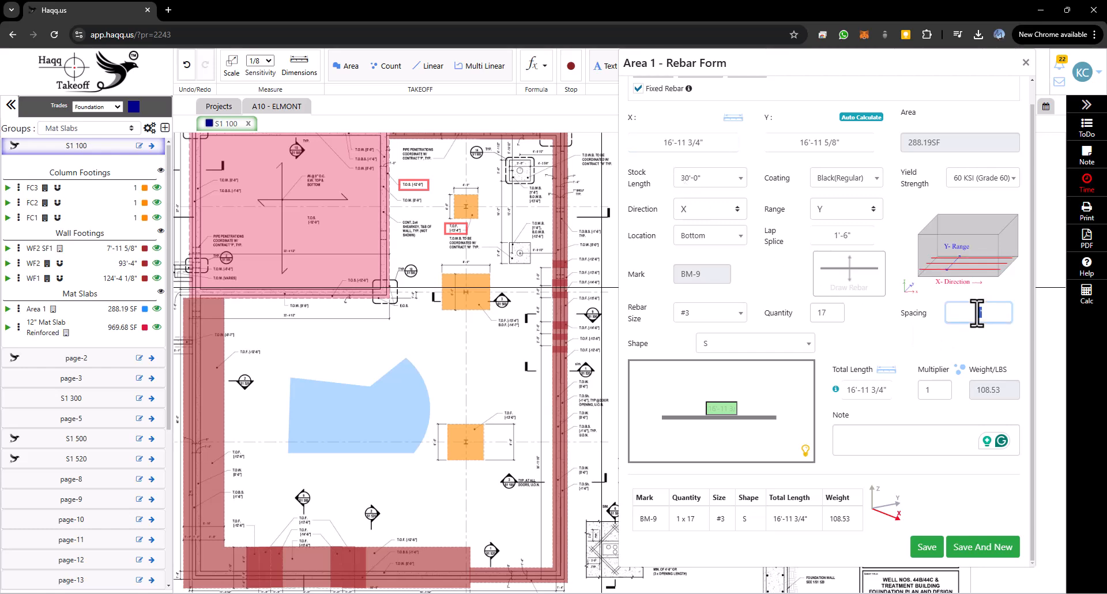
click(820, 315)
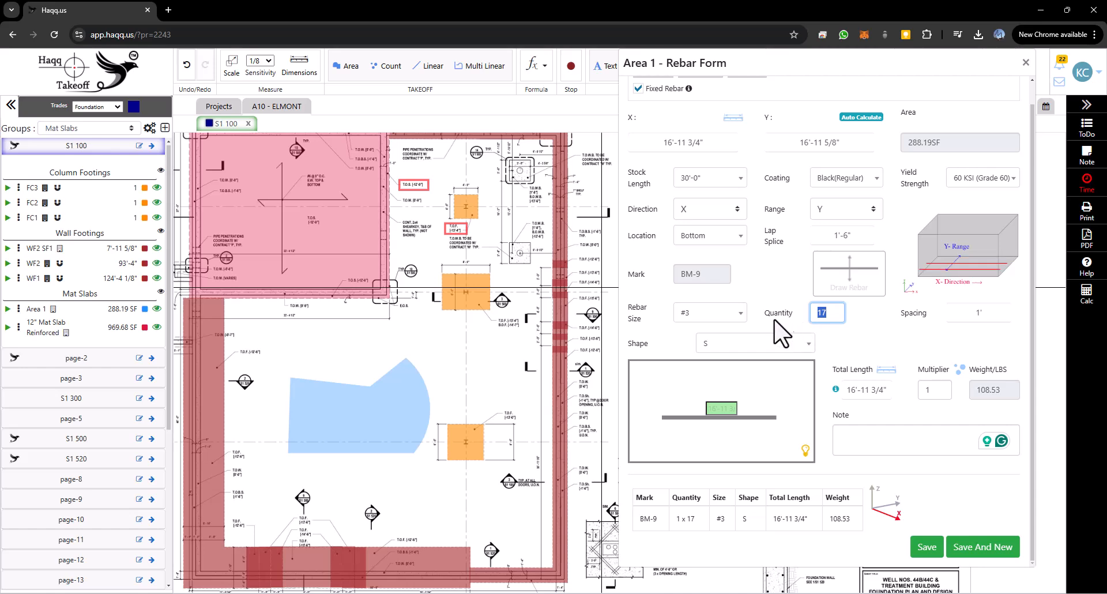
Set the irregular area's rebar size to #6 and check the bar length in the shape diagram and X dimension
click(740, 314)
click(719, 418)
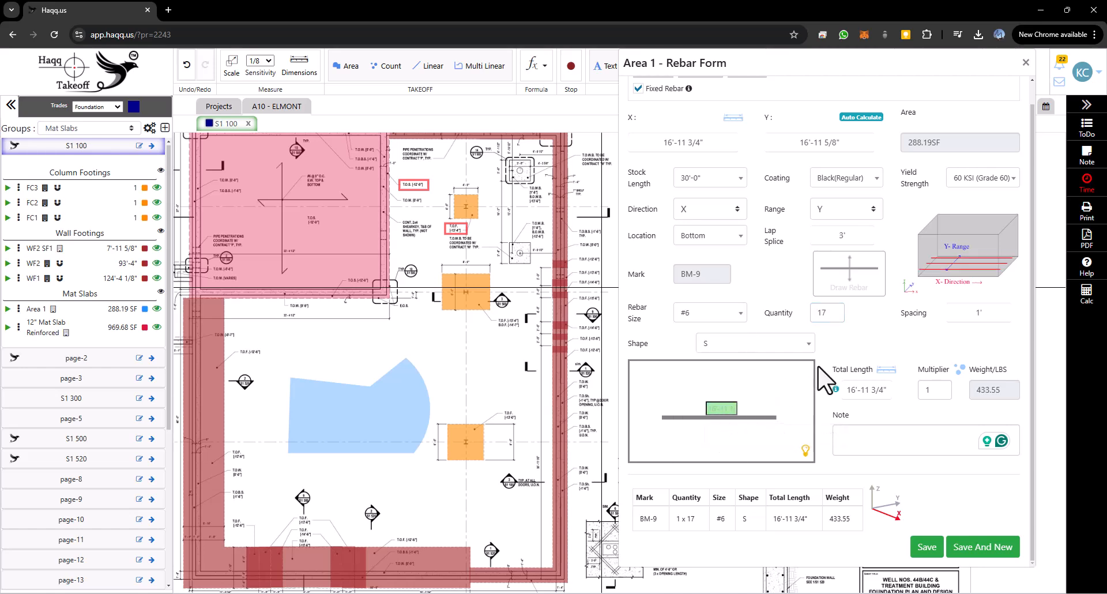
click(718, 417)
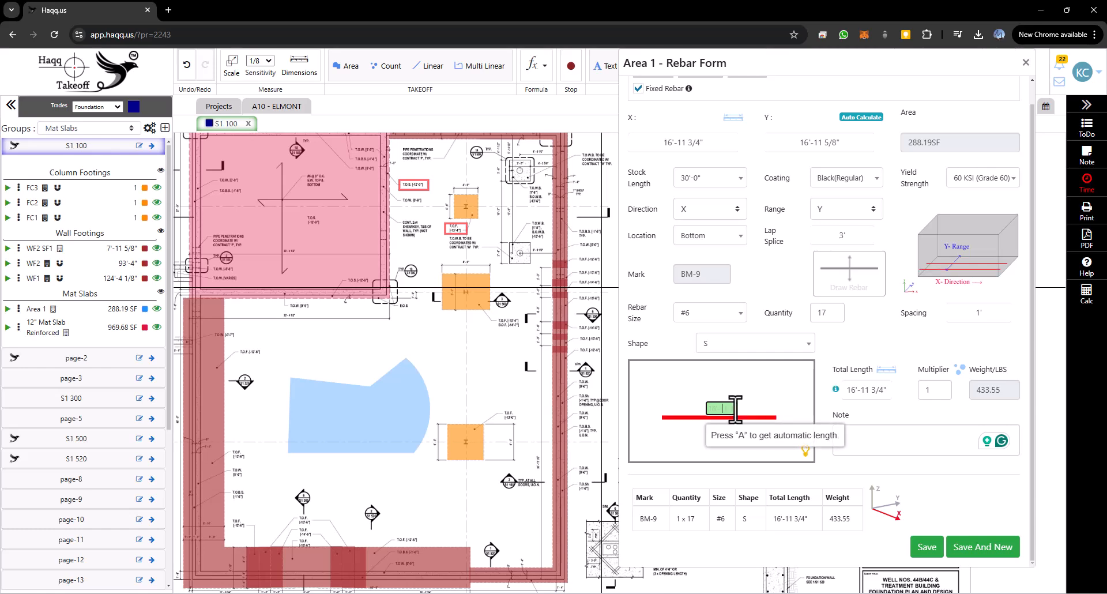
click(721, 142)
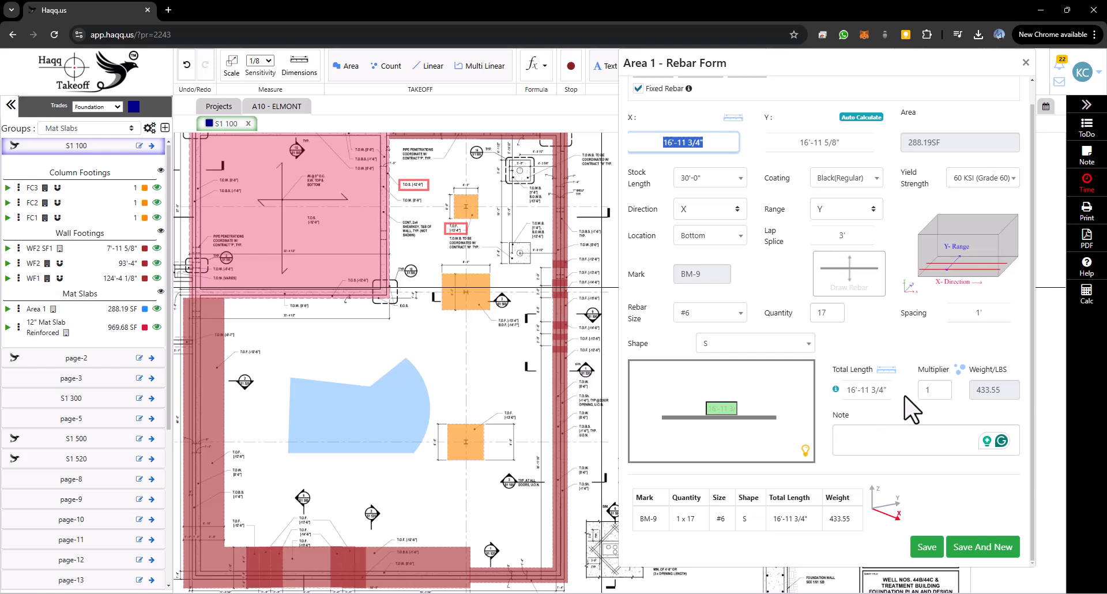
Review the multiplier, X dimension and summary row of the irregular area's rebar, then close the form without saving
click(929, 391)
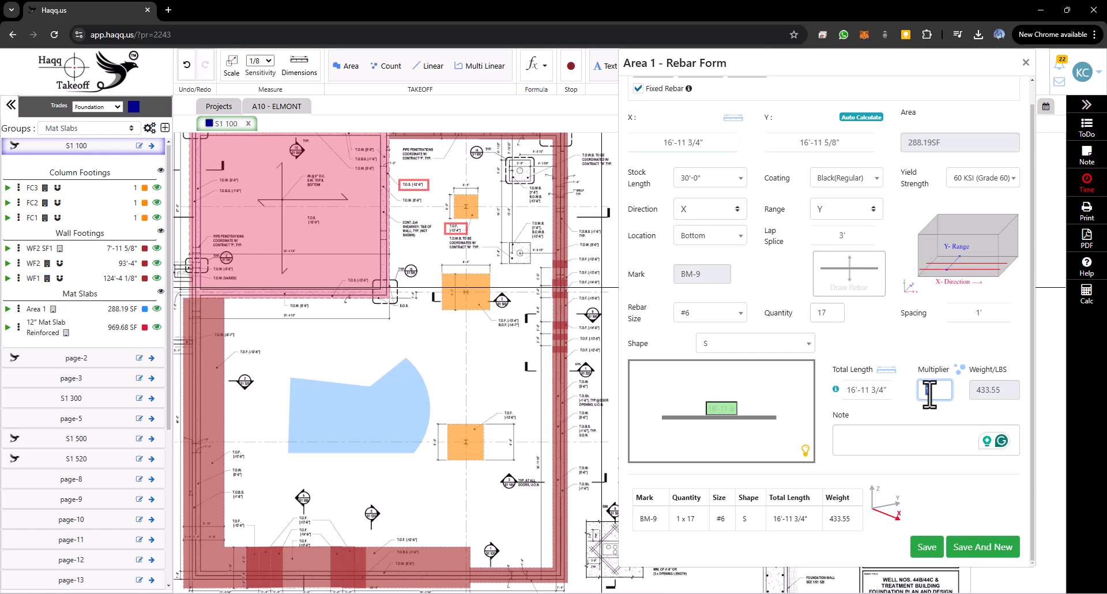
text(2)
click(932, 489)
triple_click(716, 143)
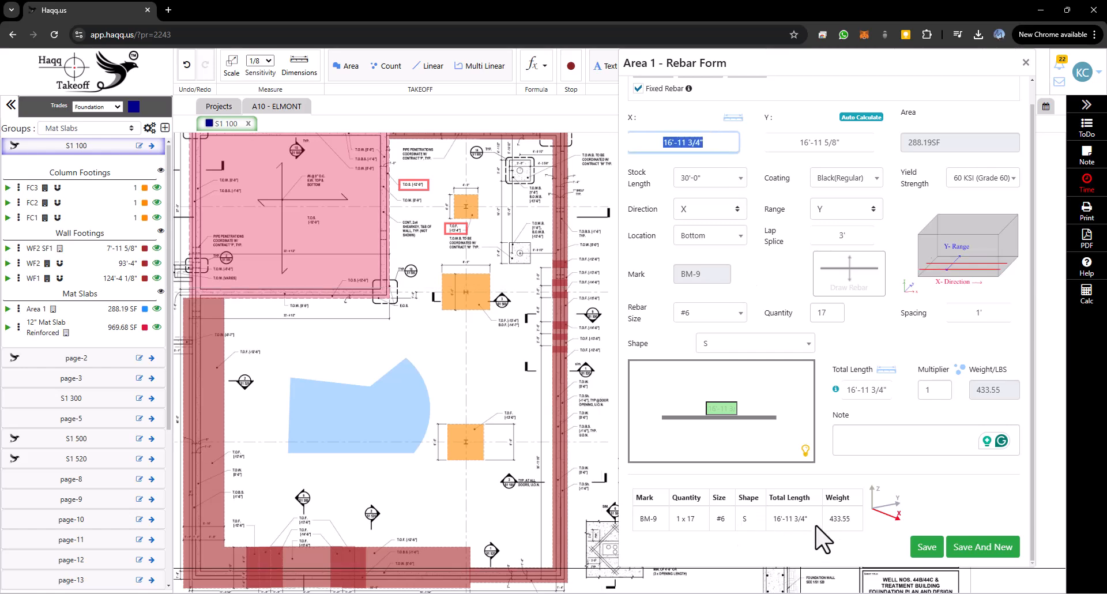
click(845, 523)
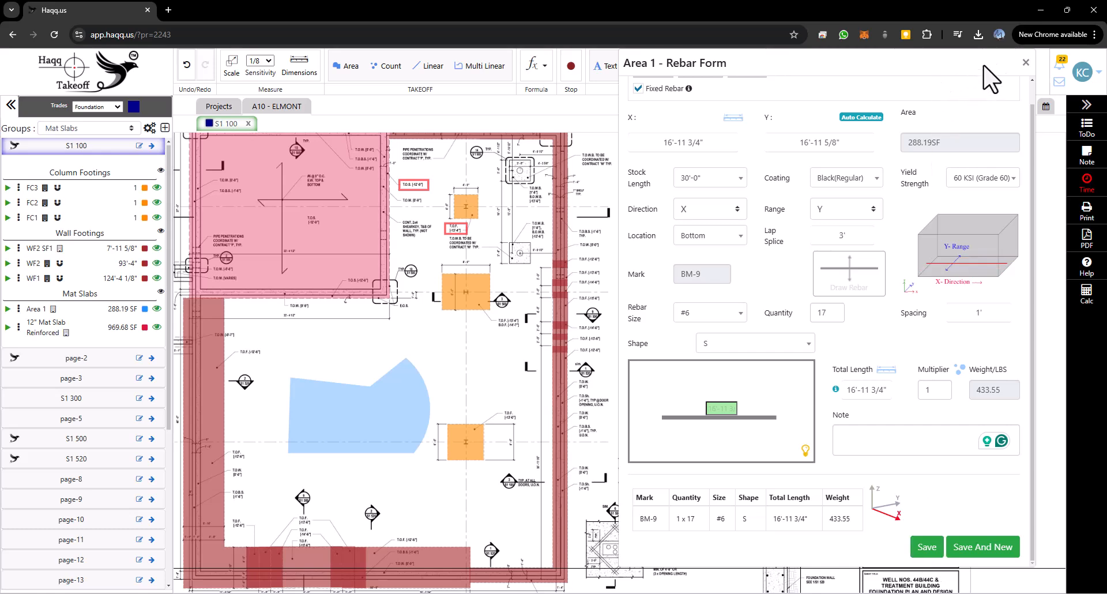
click(1025, 62)
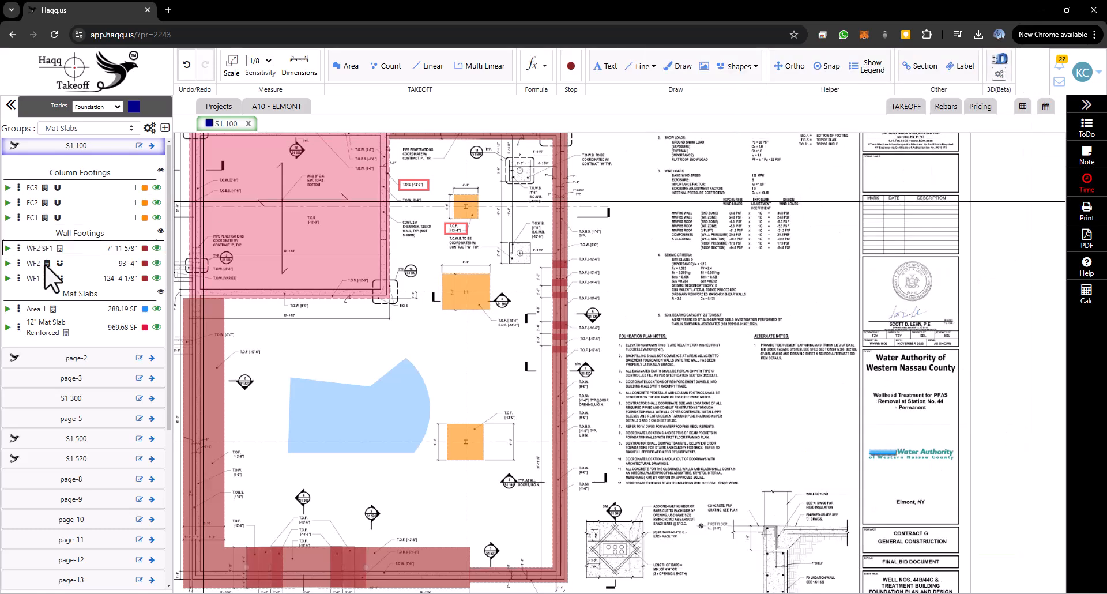
Remove the Area 1 takeoff from the Mat Slabs group
click(19, 309)
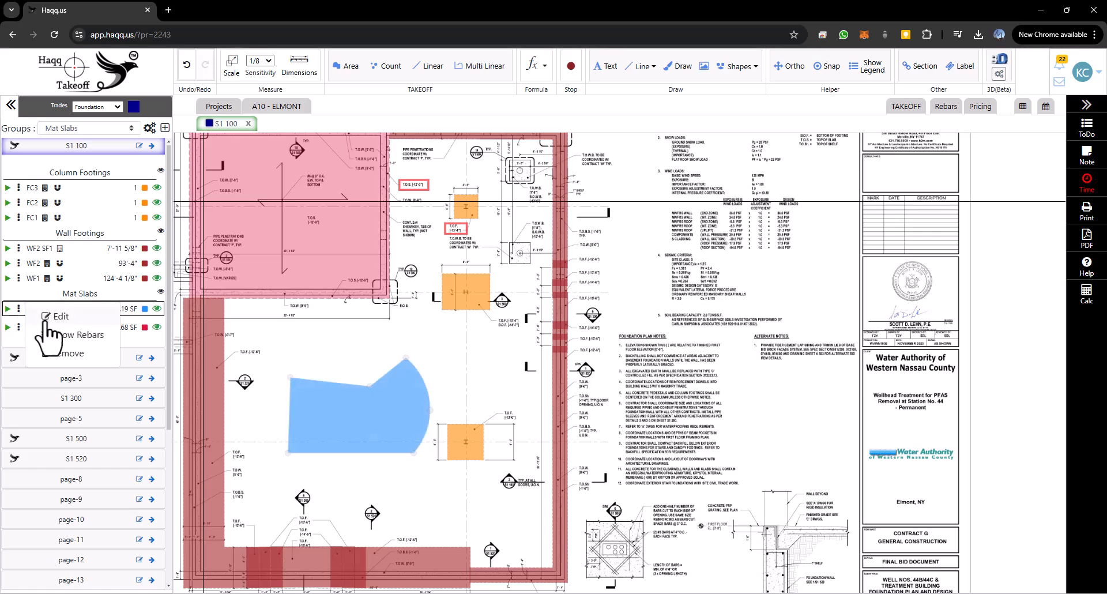
click(69, 353)
click(612, 185)
Open the form for adding rebar to the reinforced mat slab on the plan
right_click(302, 212)
mouse_move(357, 363)
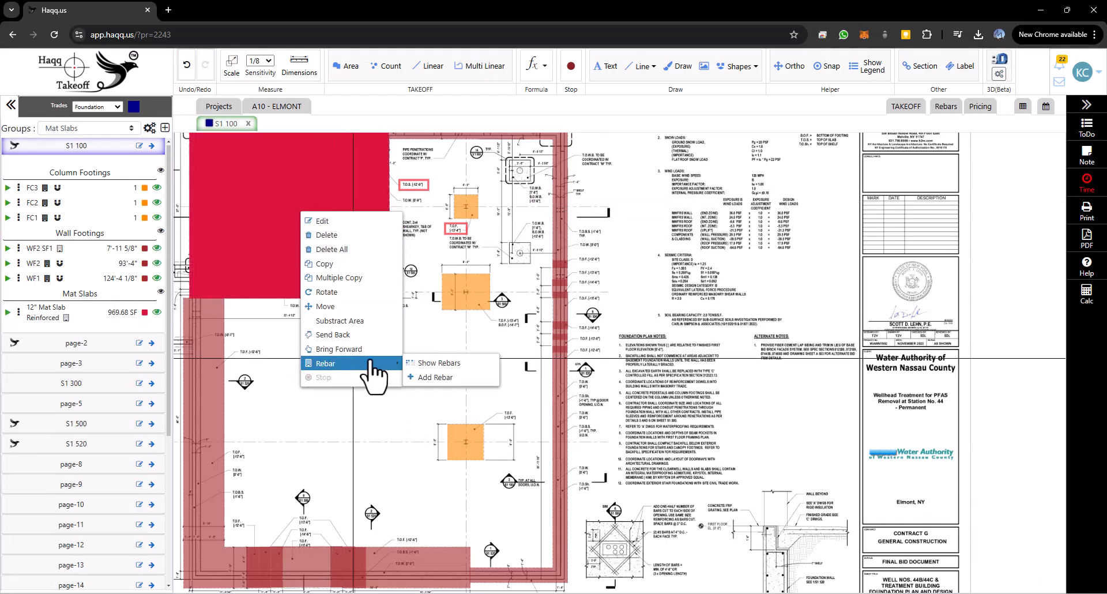
click(436, 376)
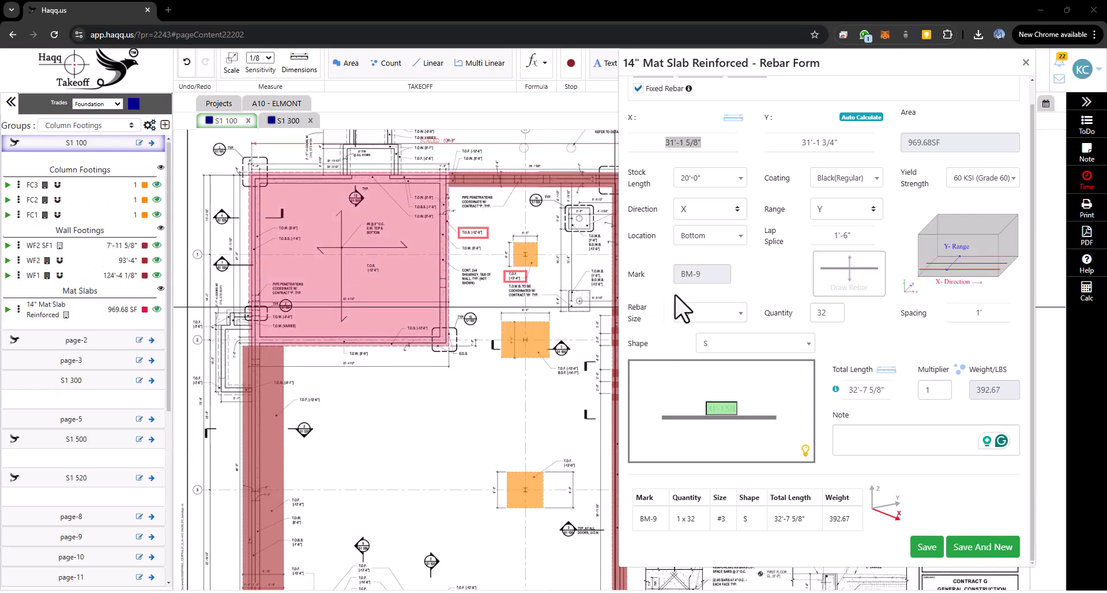
Try the Top location for the mat slab's bars, then set the location back to Bottom
click(740, 247)
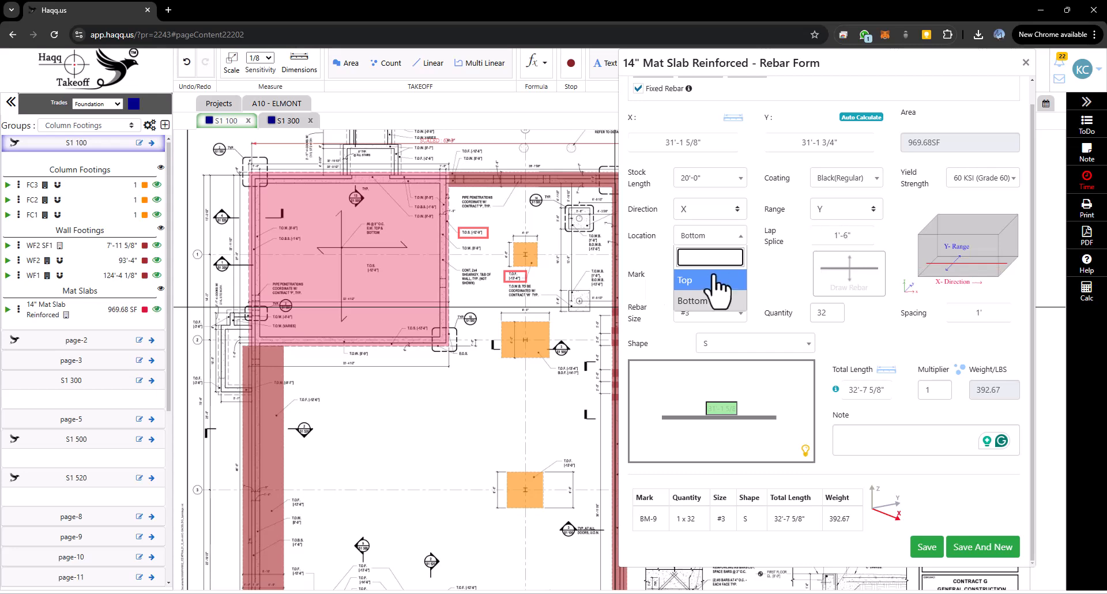
click(714, 280)
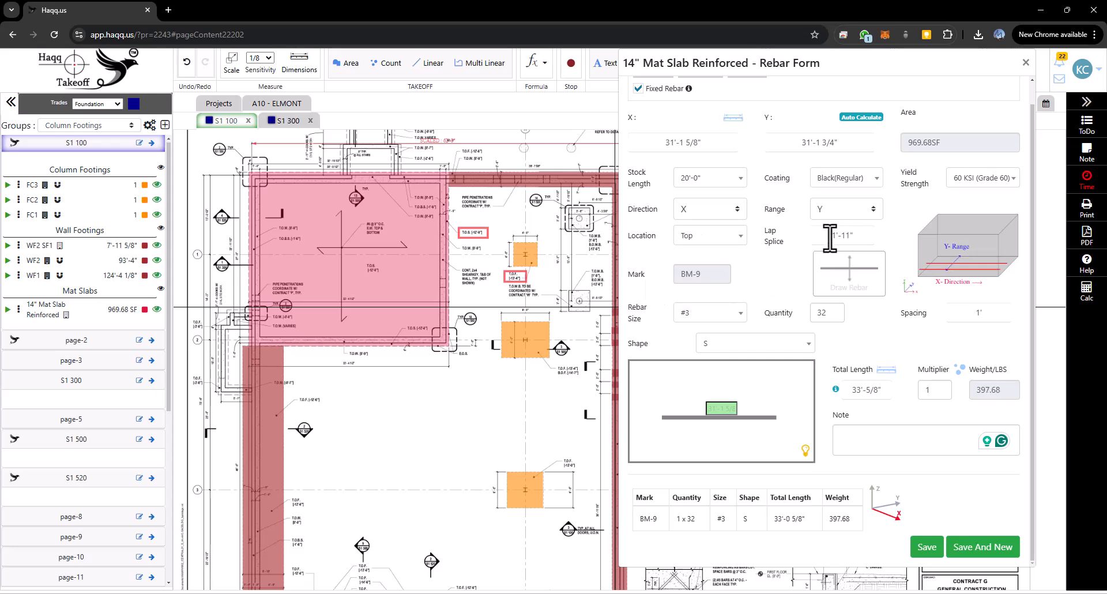
click(735, 251)
click(718, 304)
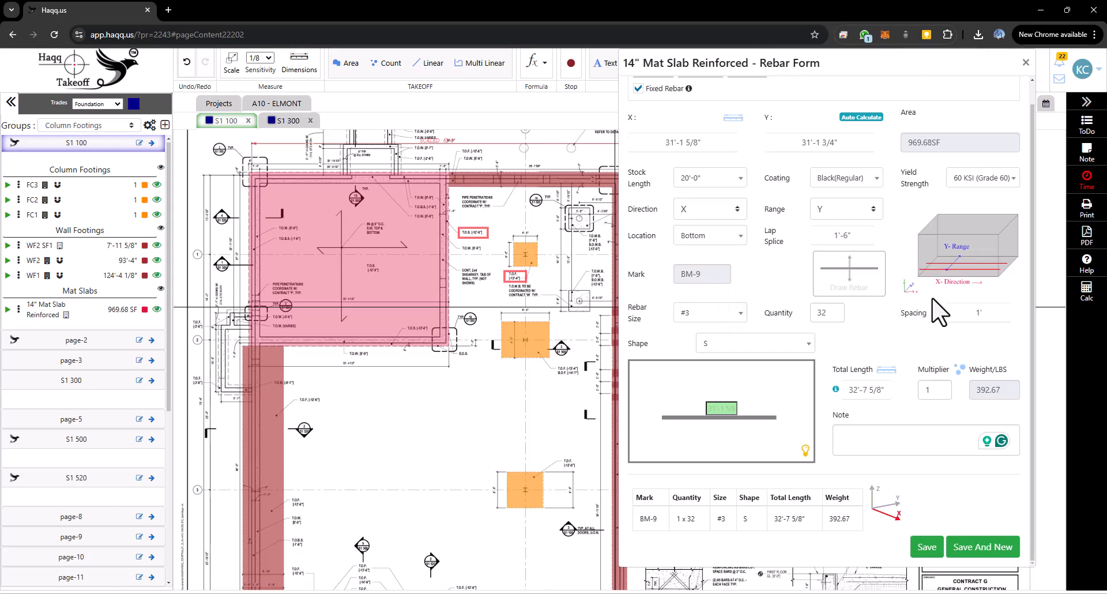
Set the mat slab's bottom bars to 8" spacing, rebar size #6 and a multiplier of 2
click(979, 315)
text(8)
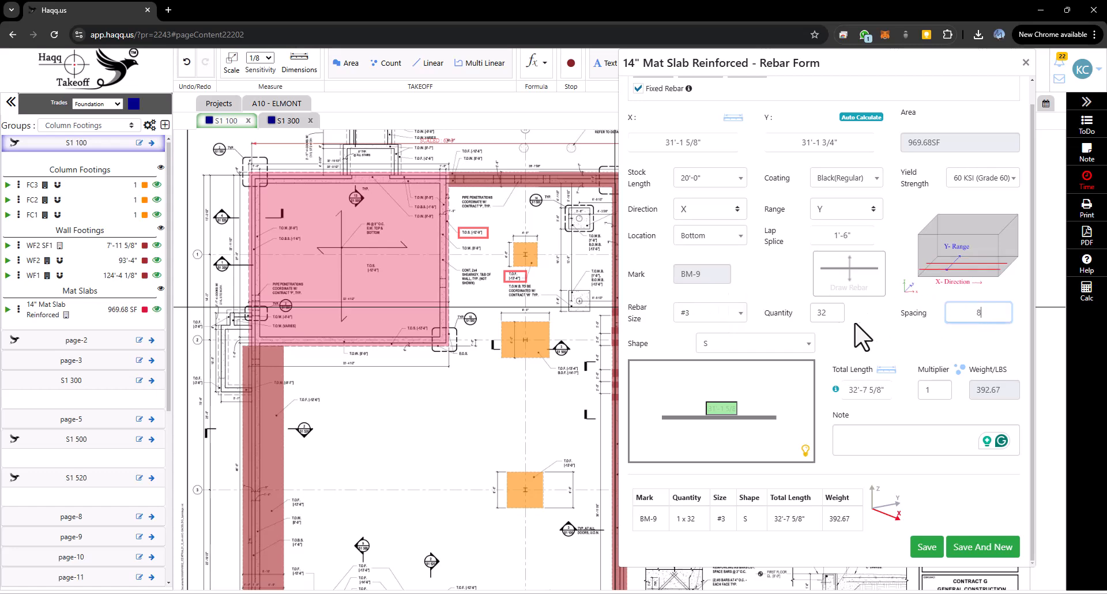
click(733, 313)
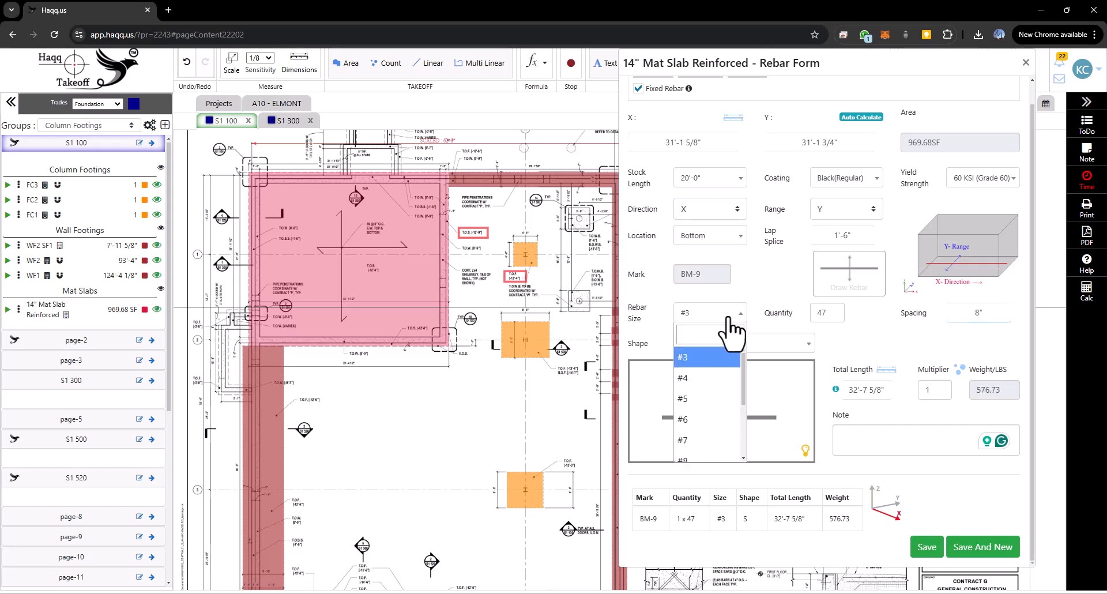
click(700, 419)
double_click(938, 389)
text(2)
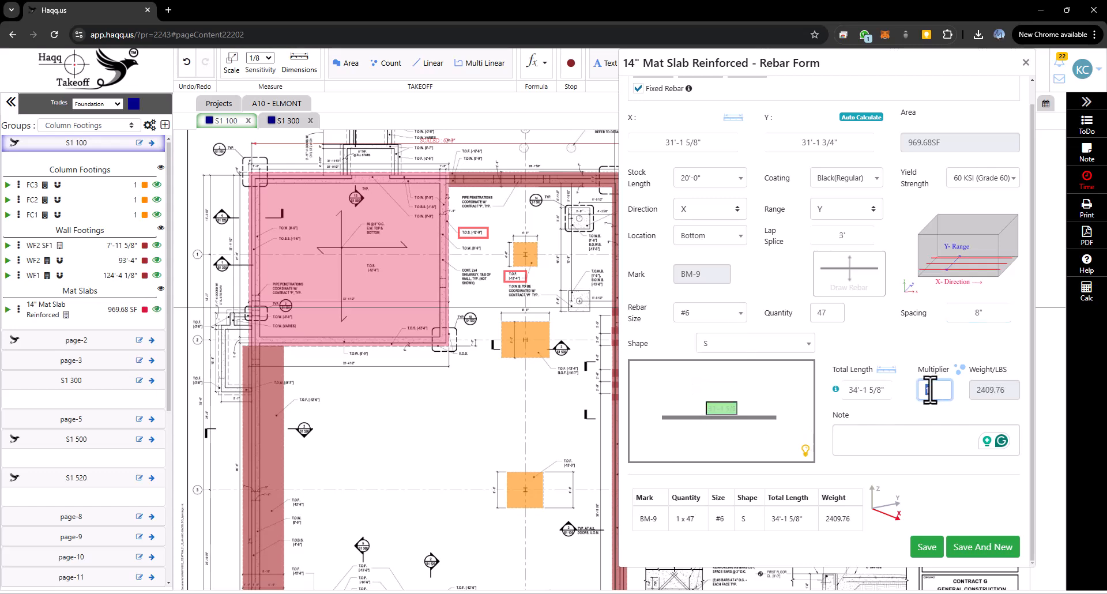
Add the note "EACH WAY BOTTOM" to the bottom bars, then save them and start a new rebar entry
click(885, 439)
key(Caps_Lock)
text(EACH WAY BOTTOM)
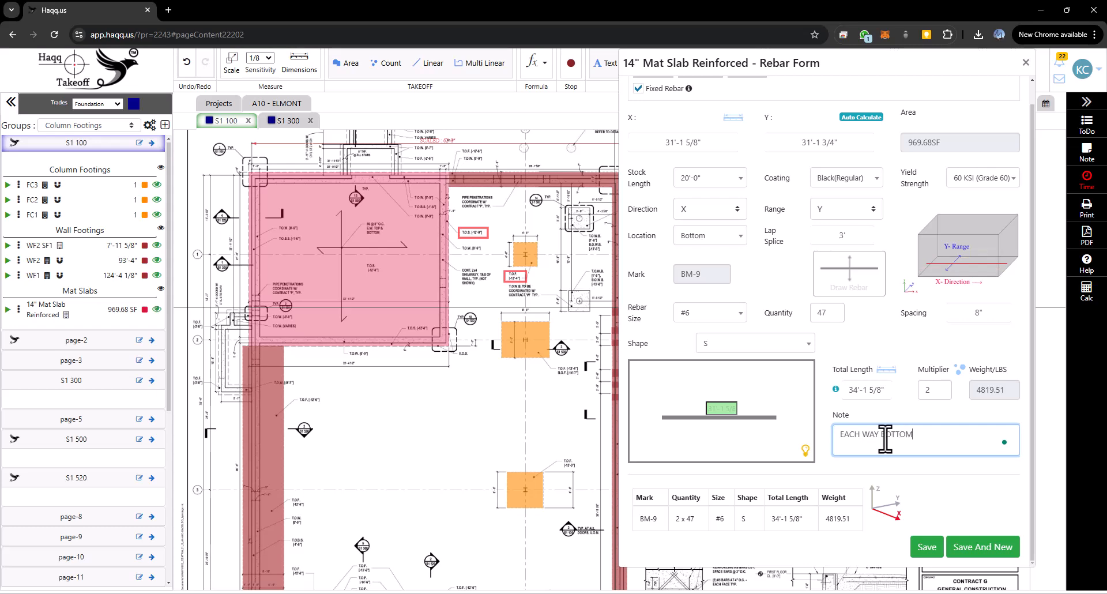
click(982, 547)
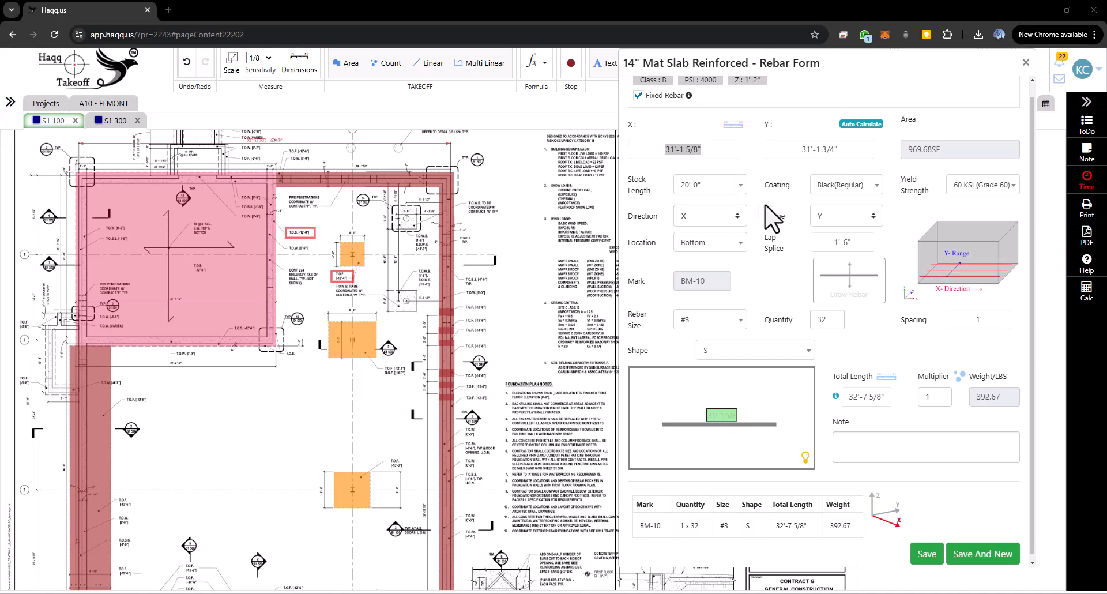
Set the mat slab's new bars to the Top location with 8" spacing and rebar size #6
click(715, 243)
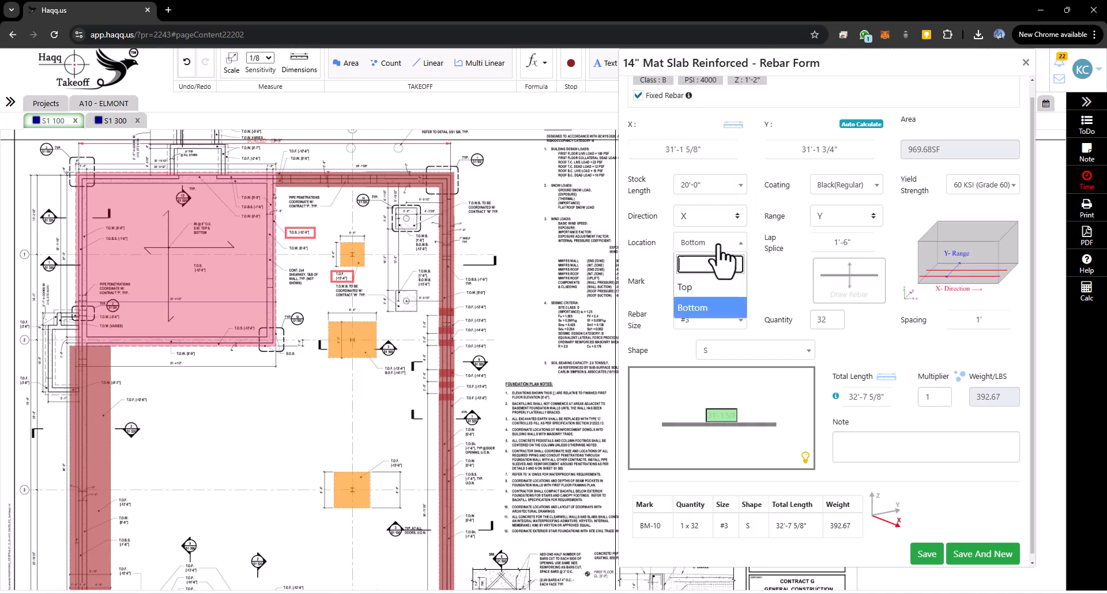
click(715, 288)
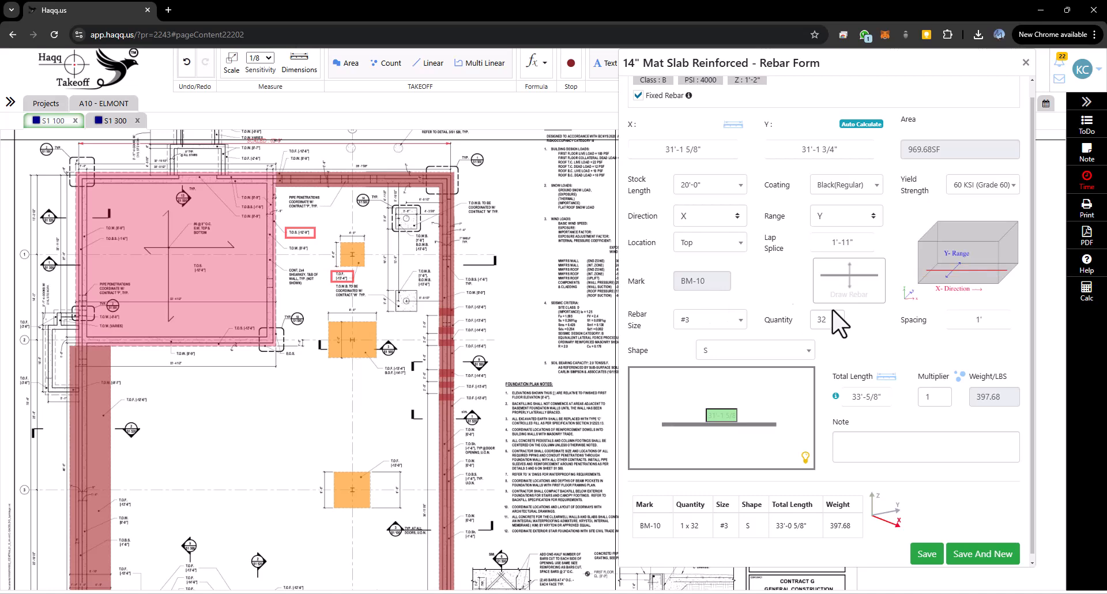
click(980, 320)
text(8)
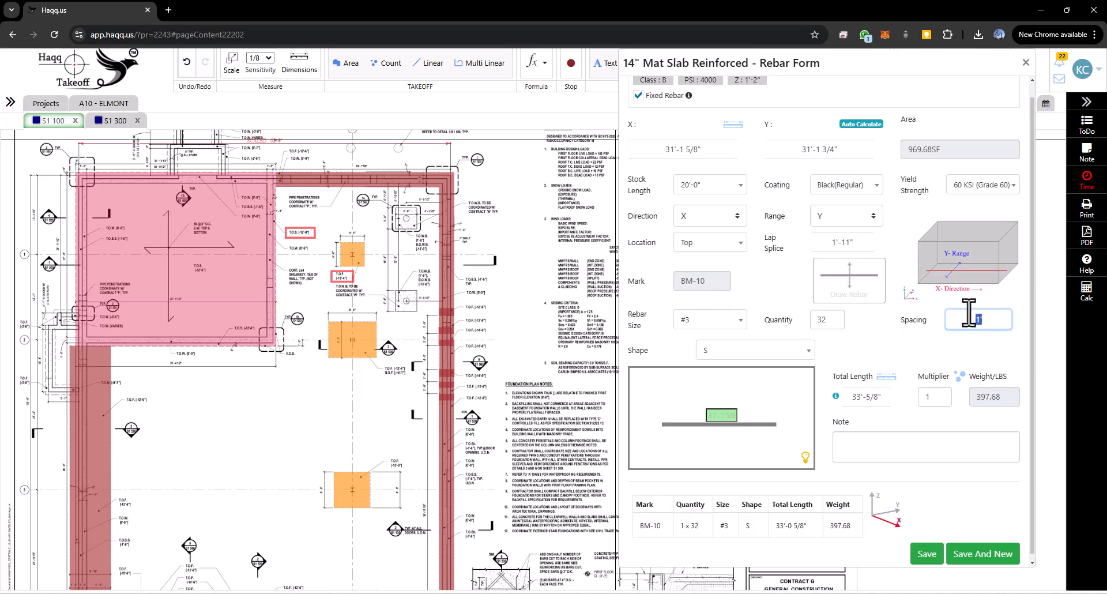
click(728, 321)
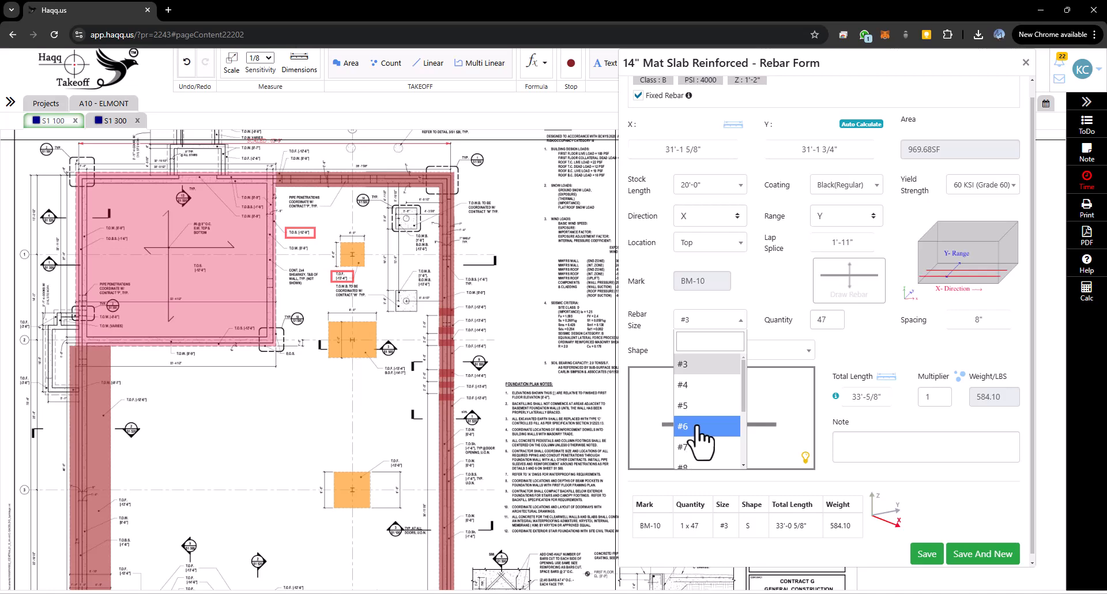
click(696, 428)
Give the top bars a multiplier of 2 and the note "EACH WAY TOP", and save the rebar entry
click(876, 447)
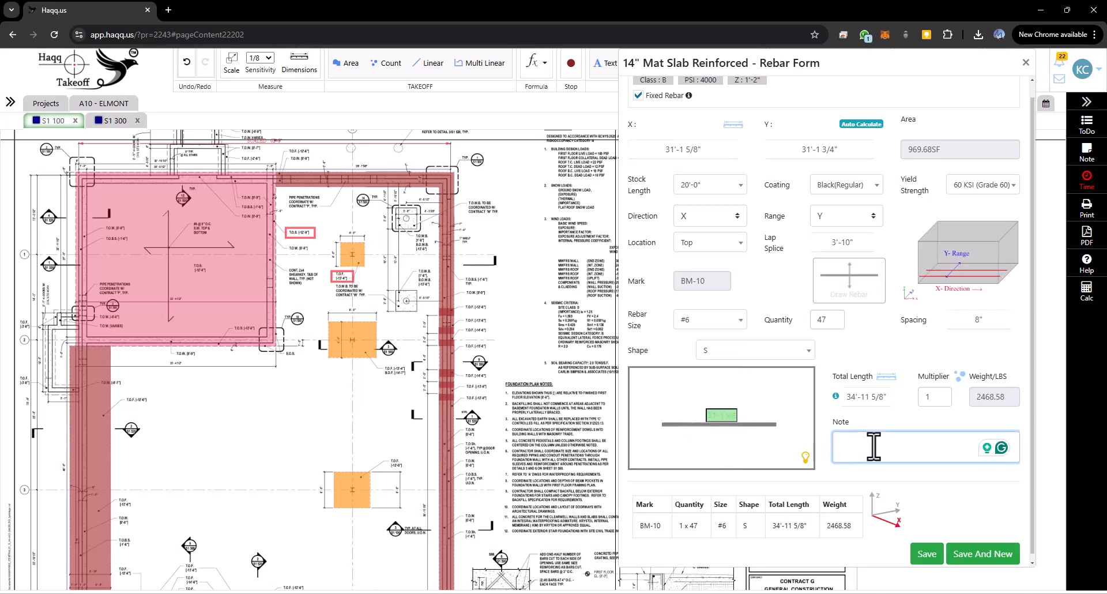
double_click(925, 396)
text(2)
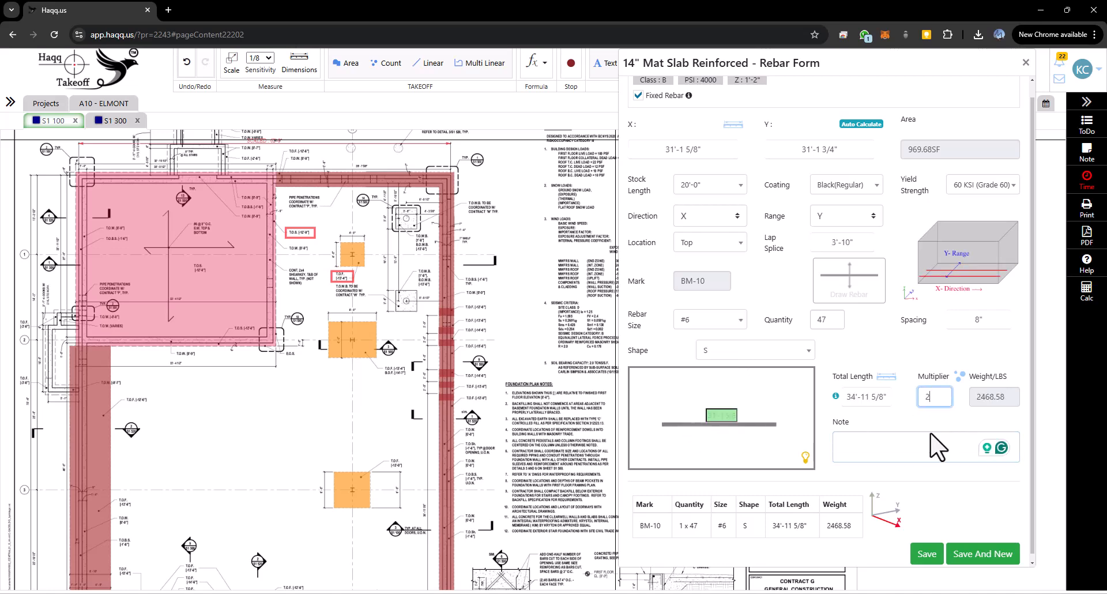
text(EACH WAY TOP)
click(925, 553)
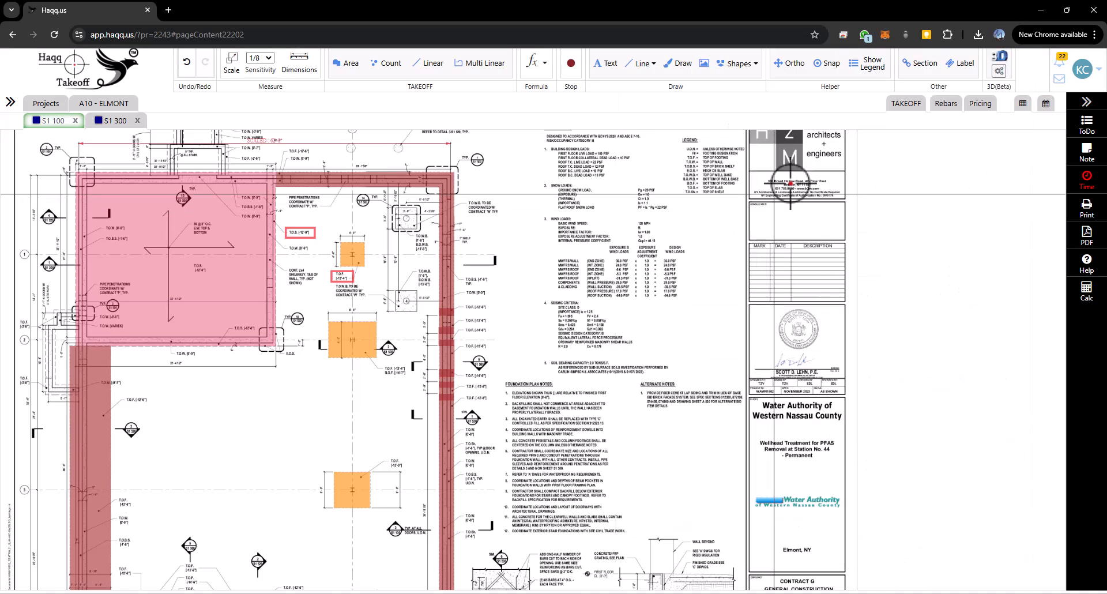
Review the 14" mat slab's rebars in the takeoff summary, and reopen and save the "EACH WAY TOP" bar entry
click(907, 104)
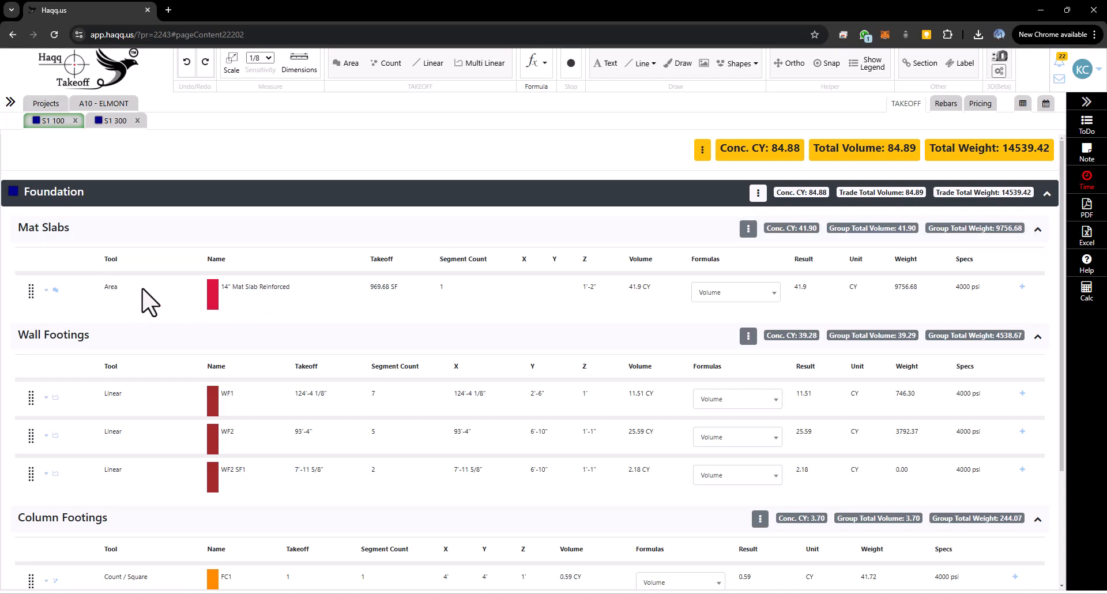
click(55, 290)
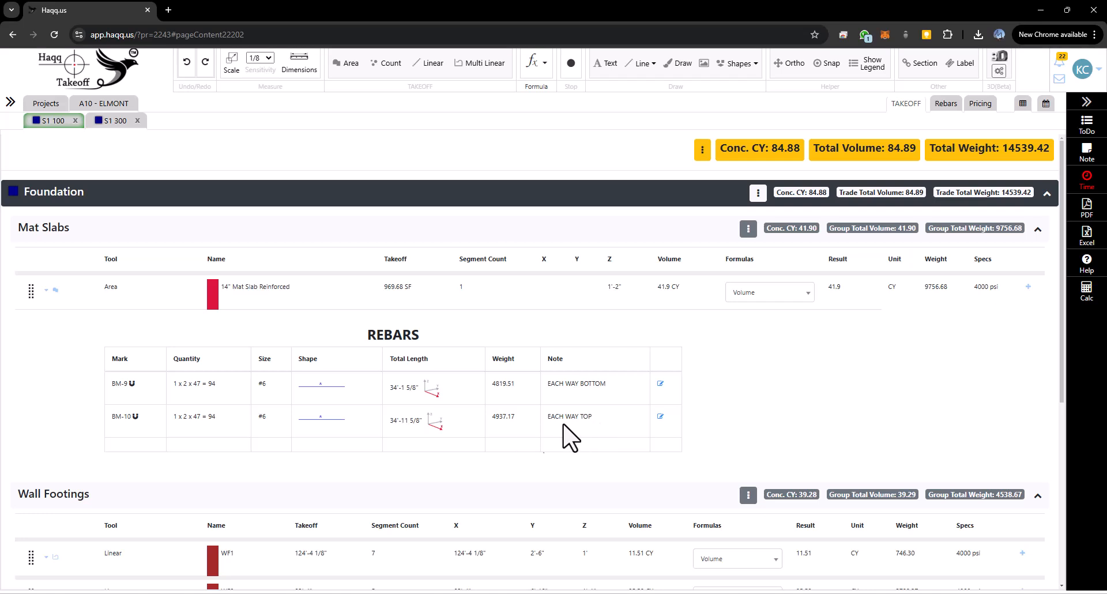
click(660, 417)
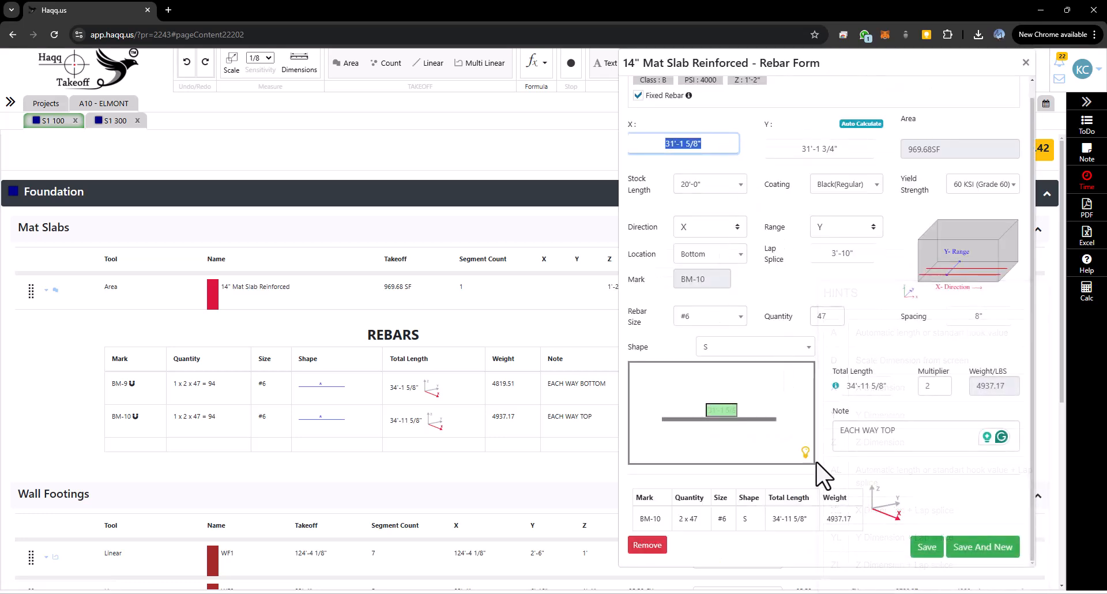
click(926, 546)
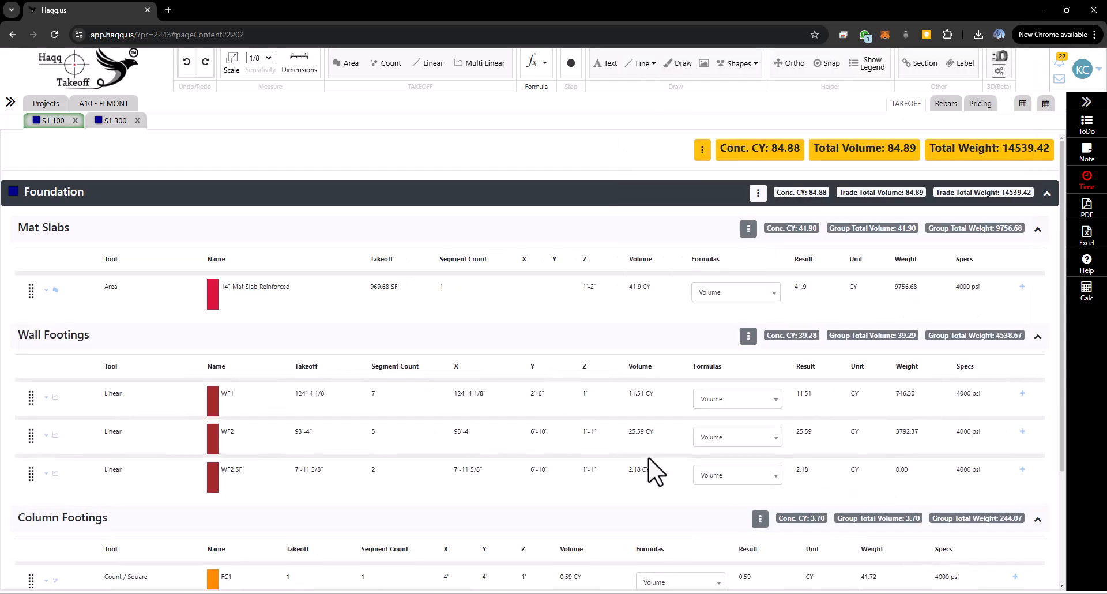